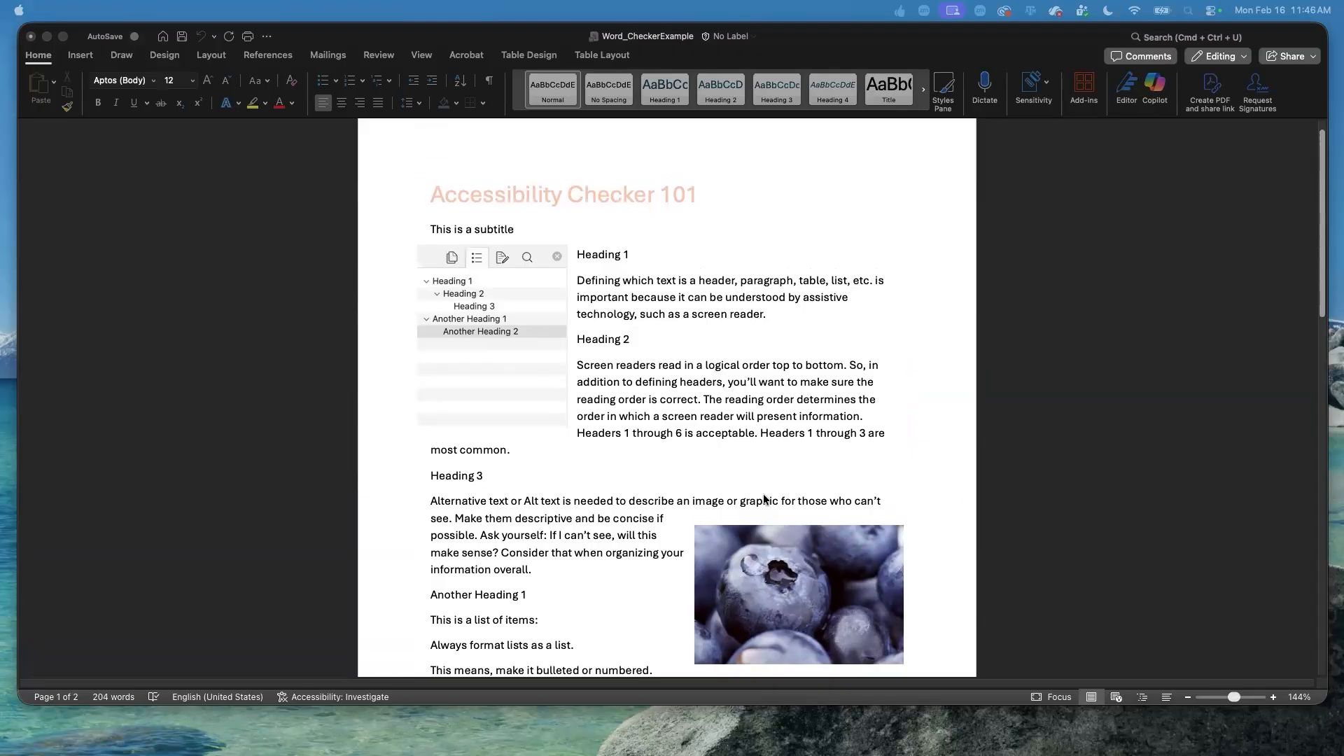
Run the accessibility check on the Word_CheckerExample document, close the results and reopen them.
{"action": "left_click", "coordinate": [336, 40]}
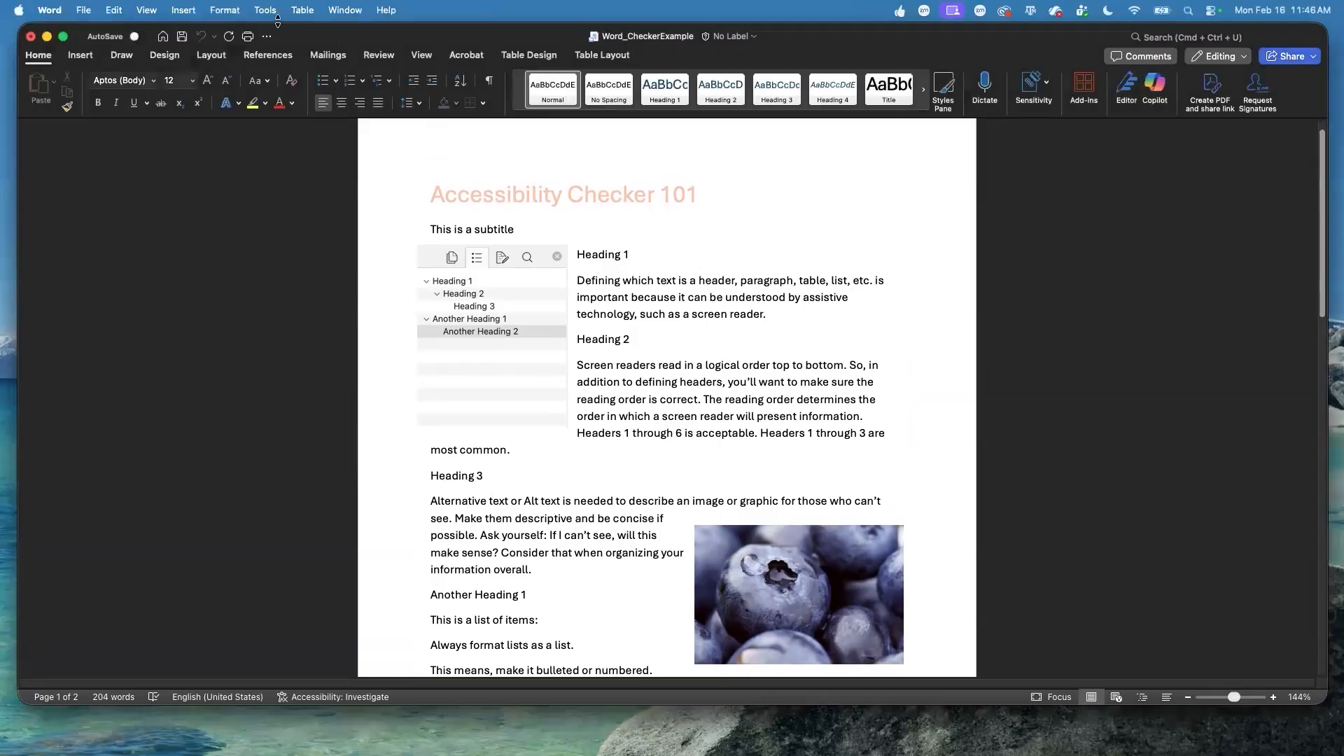
{"action": "left_click", "coordinate": [267, 11]}
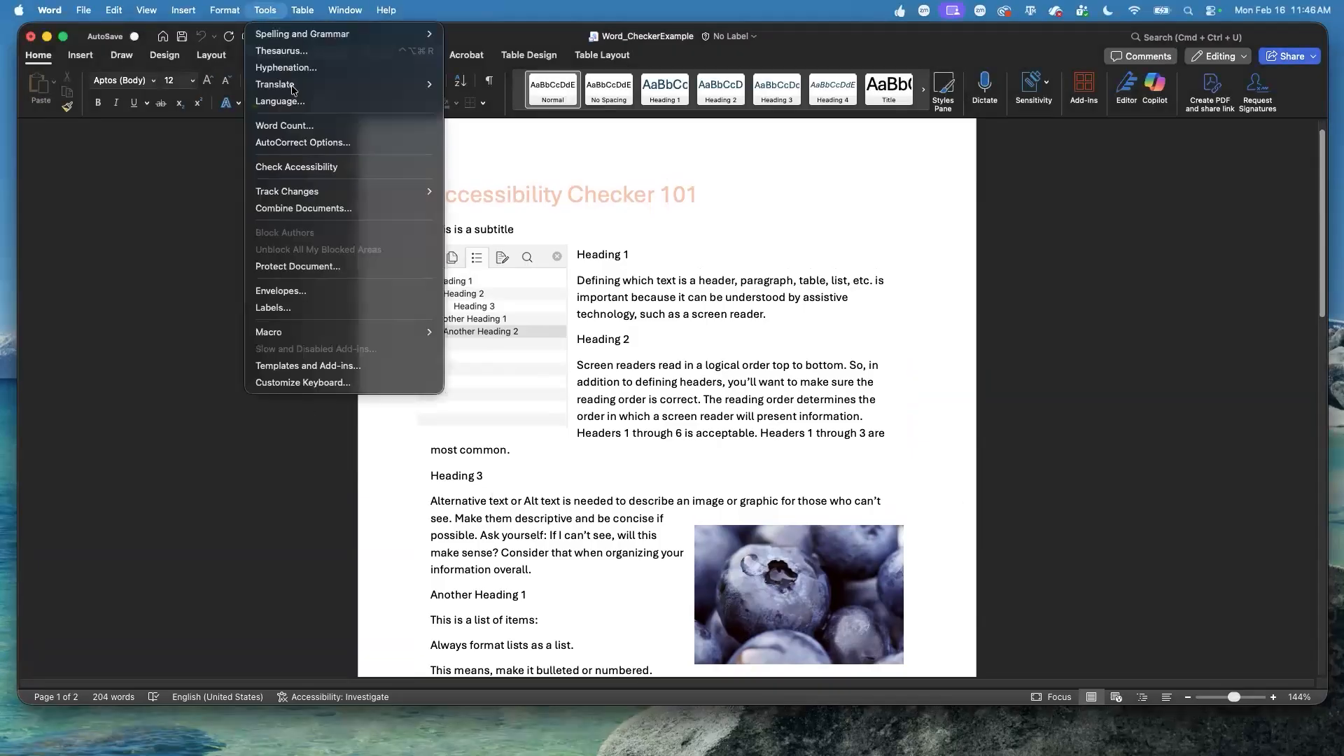
{"action": "left_click", "coordinate": [320, 171]}
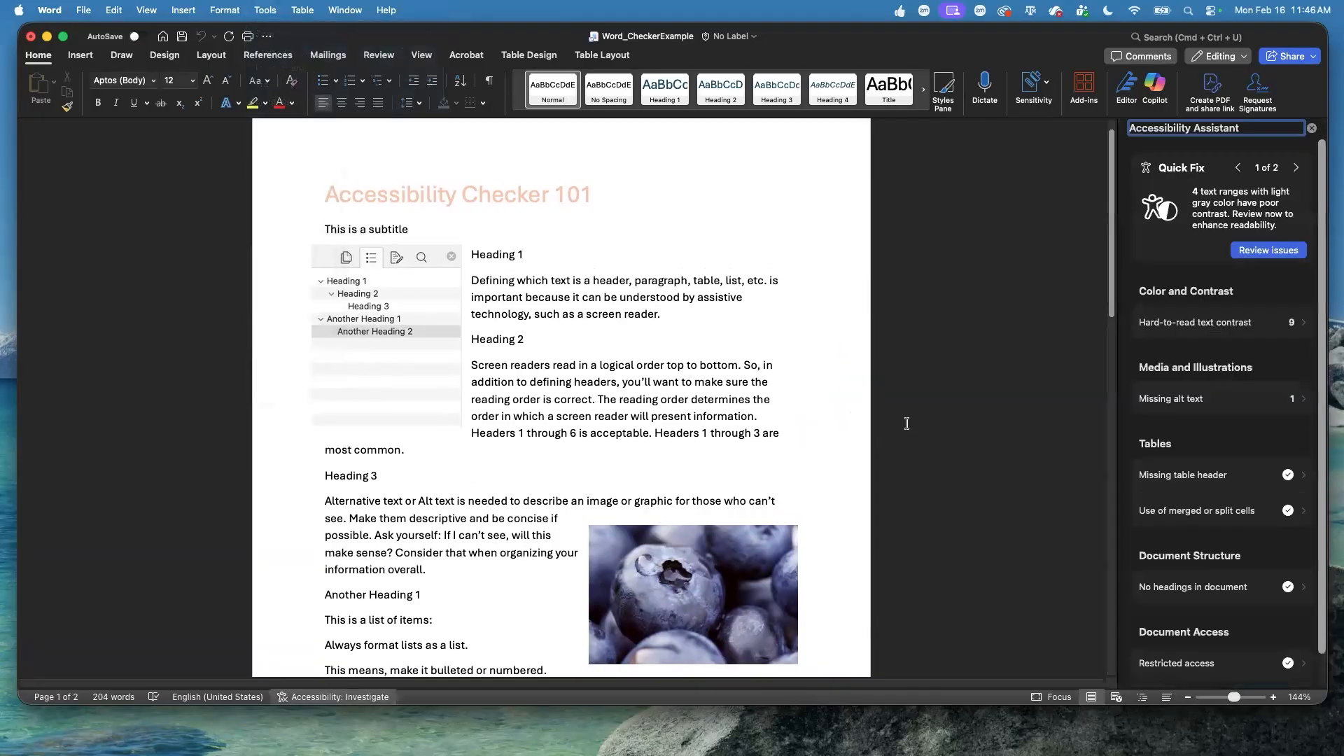
{"action": "left_click", "coordinate": [1311, 130]}
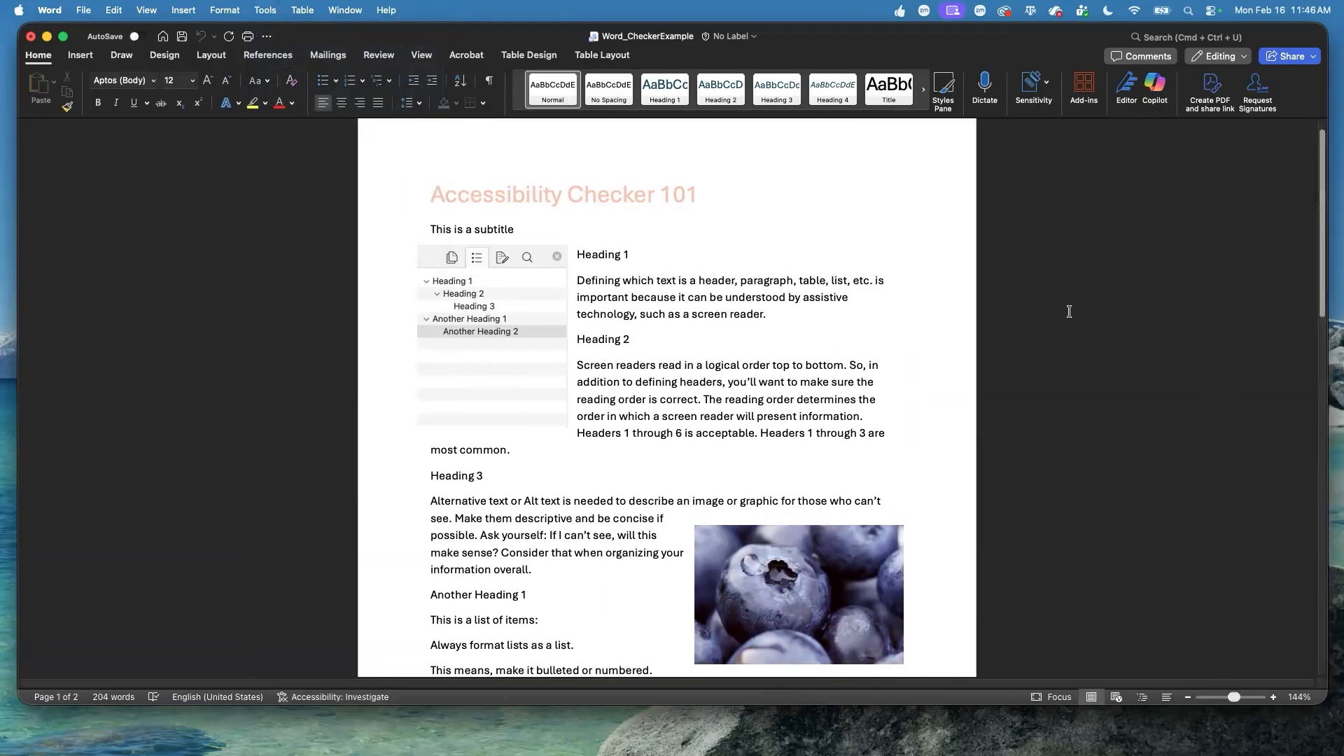
{"action": "left_click", "coordinate": [348, 698]}
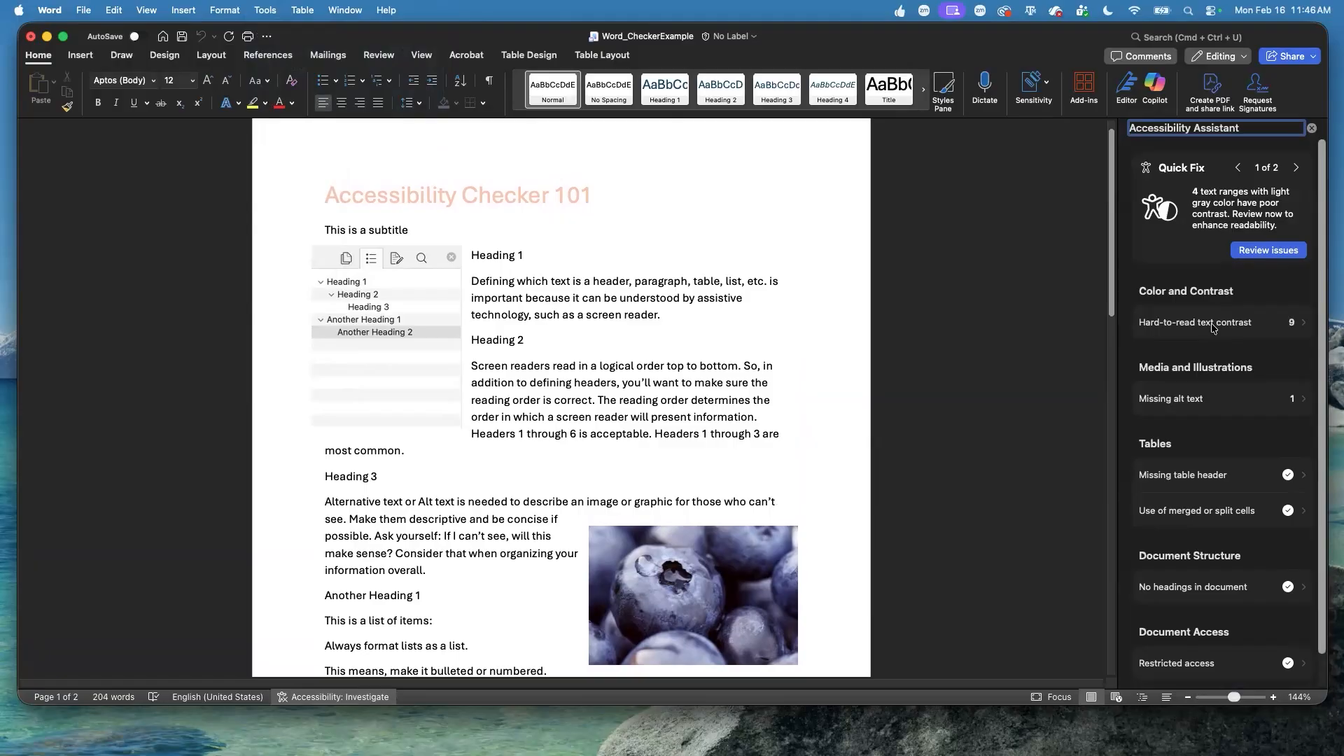
Open the hard-to-read text contrast issues, look at the next one and return to the title's issue.
{"action": "left_click", "coordinate": [1245, 327]}
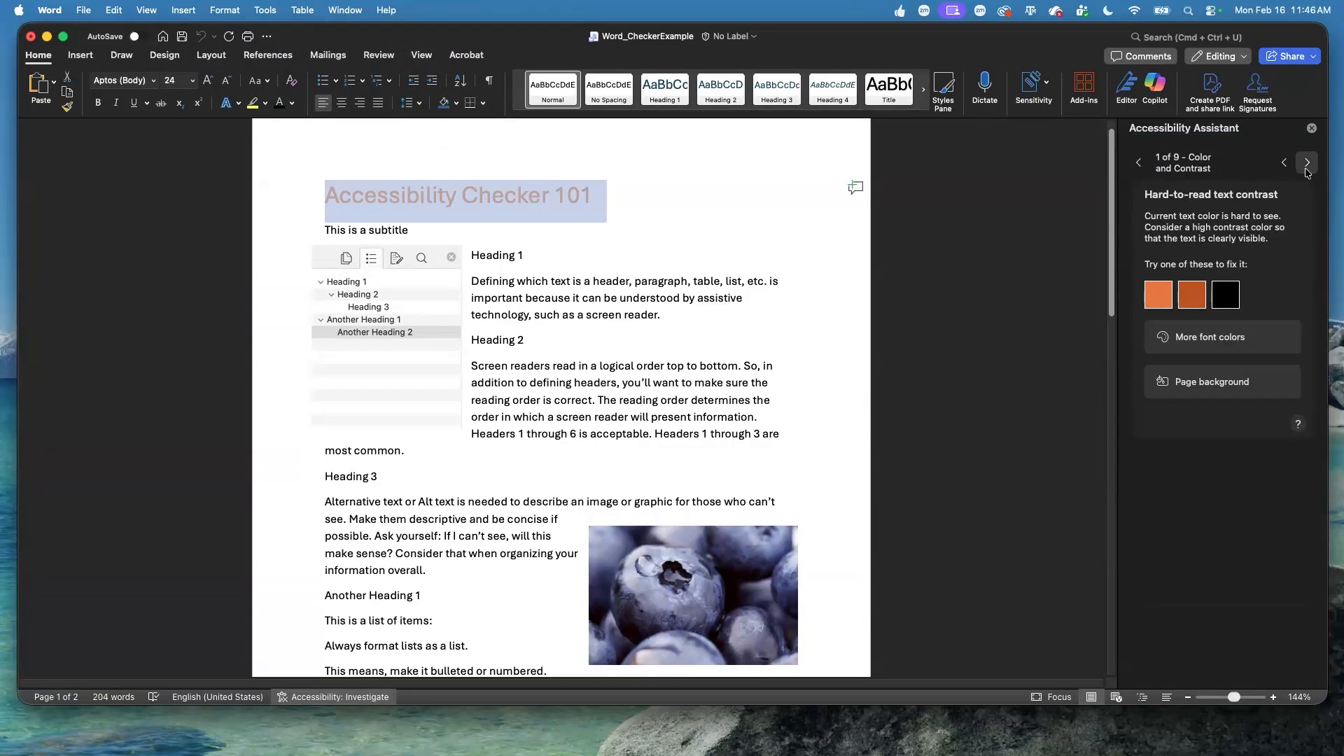
{"action": "left_click", "coordinate": [1311, 164]}
{"action": "left_click", "coordinate": [1283, 163]}
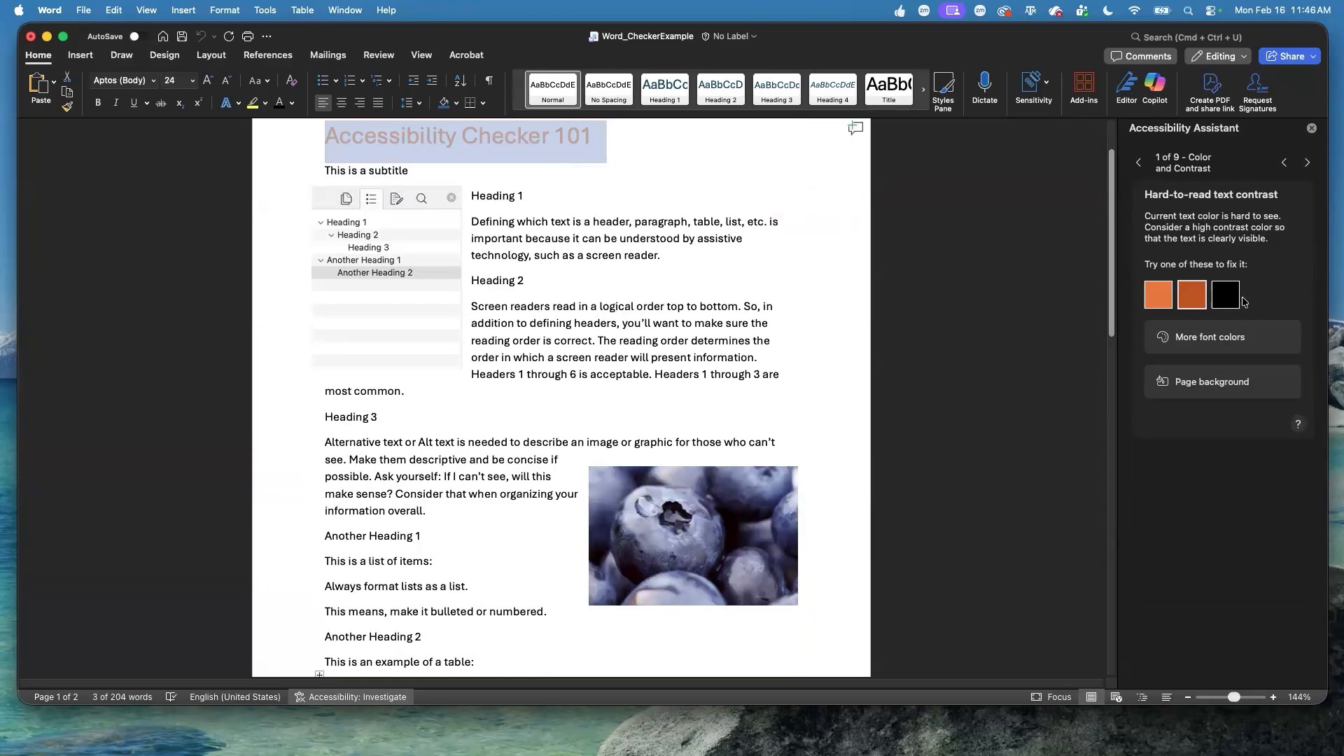
Try a dark green page background as the contrast fix for the title and undo it.
{"action": "left_click", "coordinate": [1222, 339]}
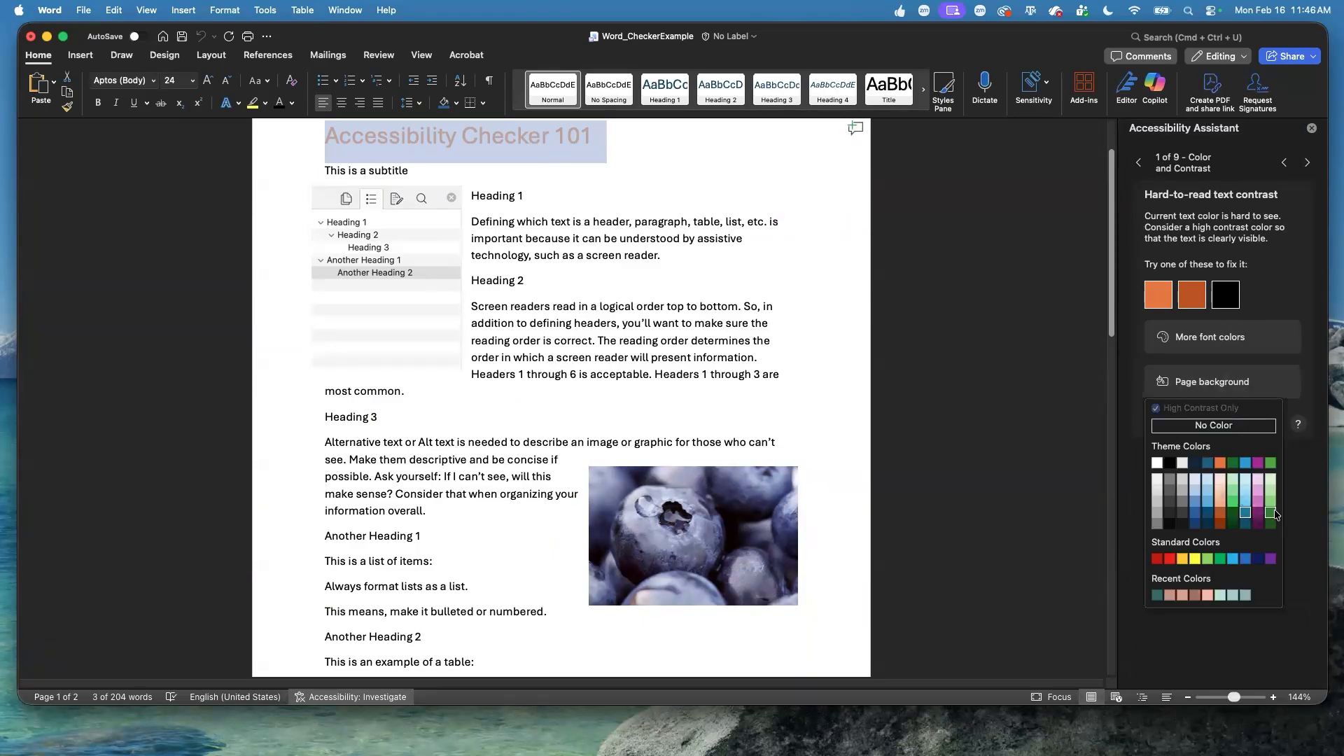
{"action": "left_click", "coordinate": [1270, 512]}
{"action": "key", "text": "super+z"}
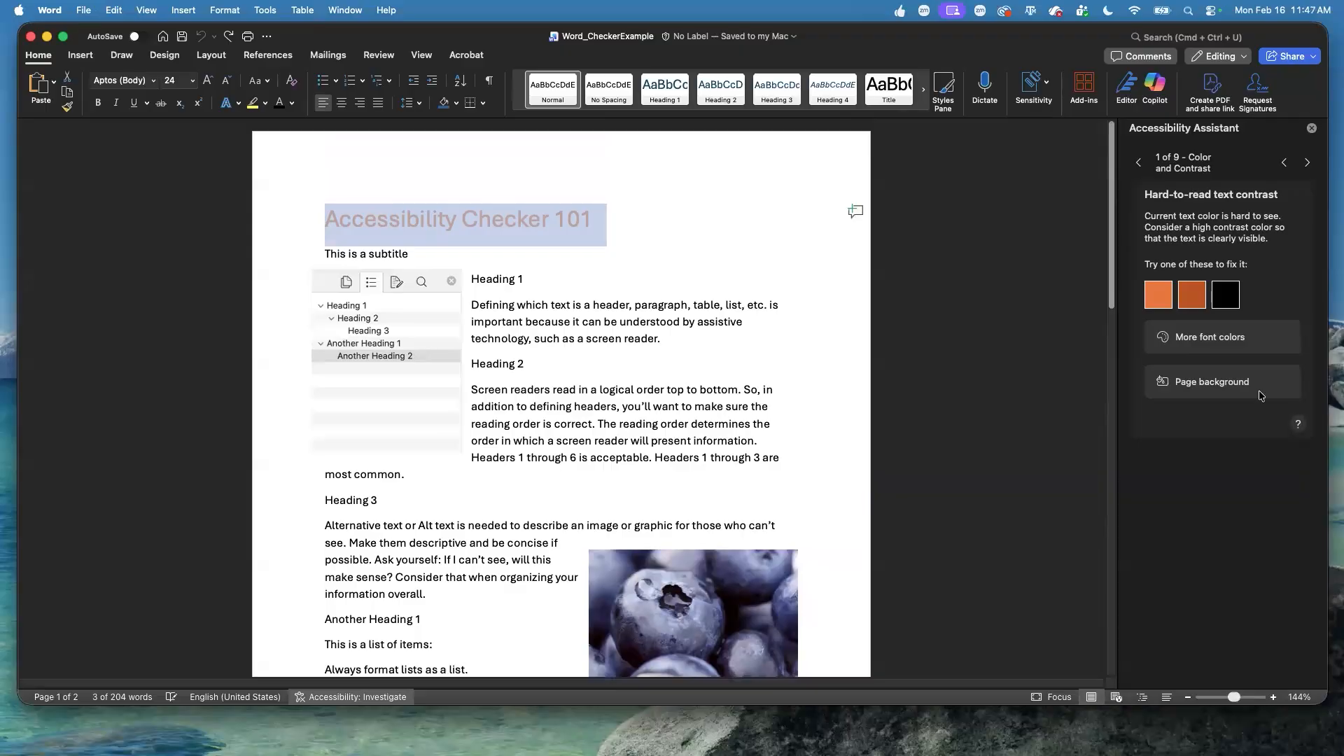
Fix the contrast of the title "Accessibility Checker 101" with the suggested black font color.
{"action": "left_click", "coordinate": [1237, 306]}
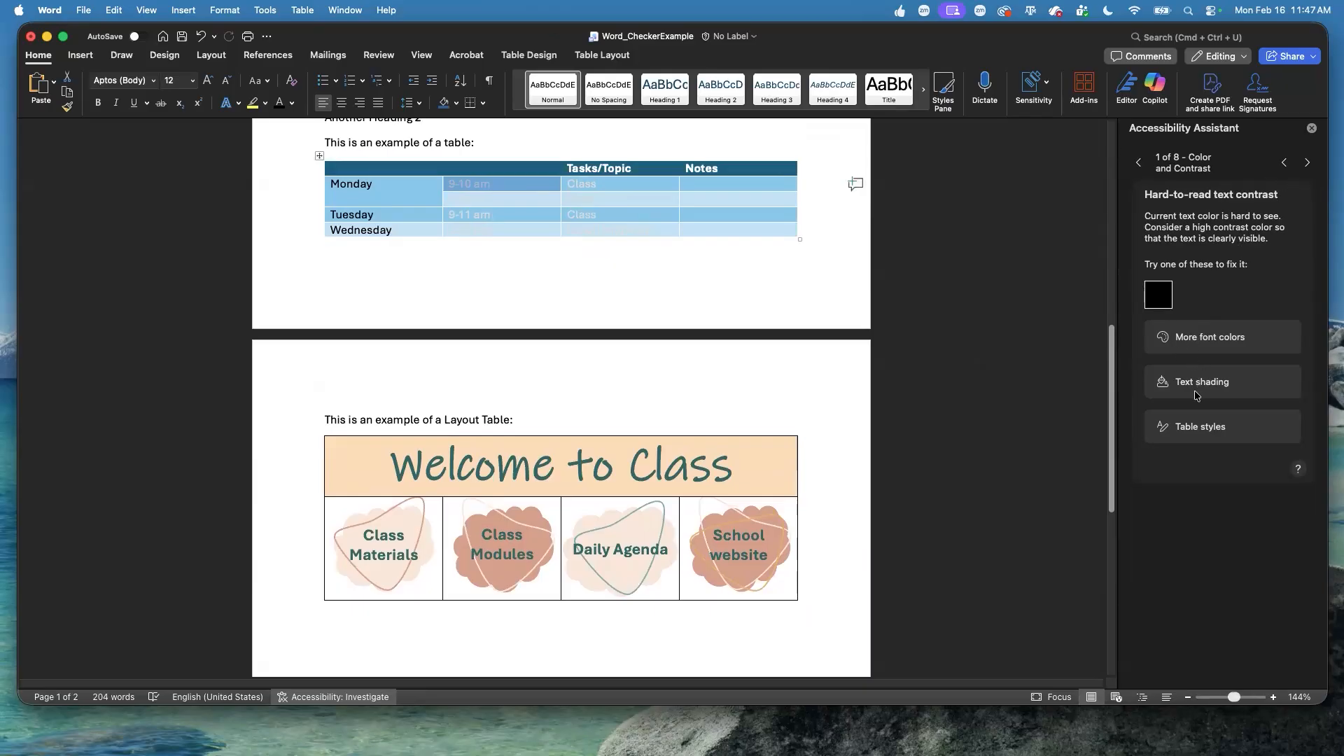
Try dark blue text shading on Monday's 9-10 am cell in the schedule table and remove it again.
{"action": "left_click", "coordinate": [1222, 389]}
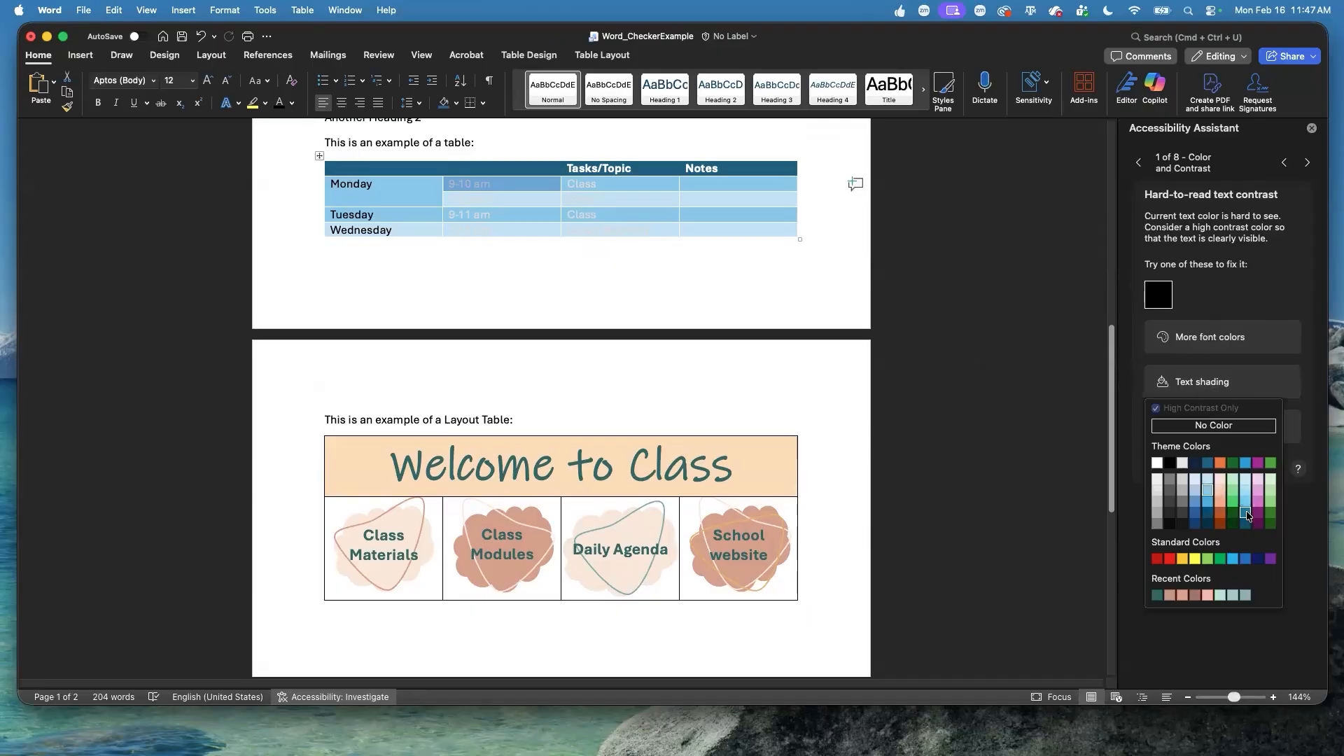
{"action": "left_click", "coordinate": [1245, 513]}
{"action": "left_click", "coordinate": [1163, 382]}
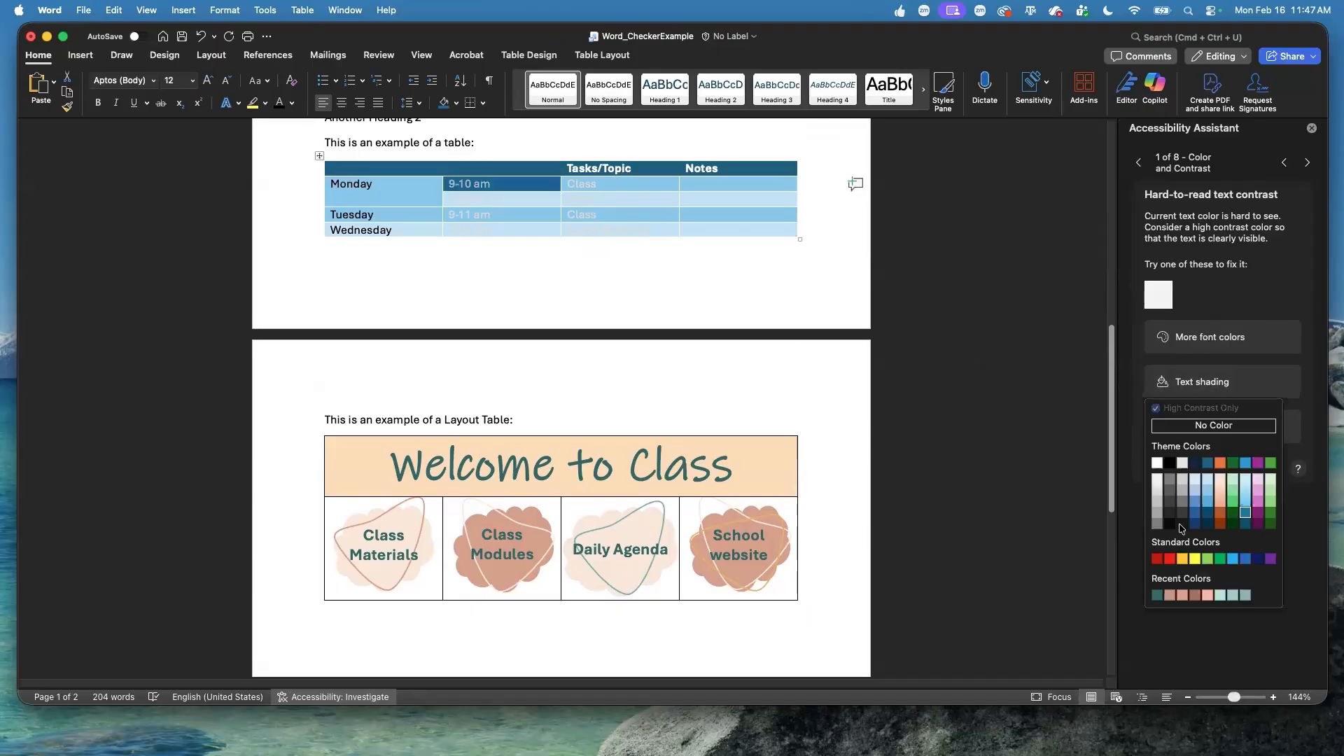
{"action": "left_click", "coordinate": [1219, 531]}
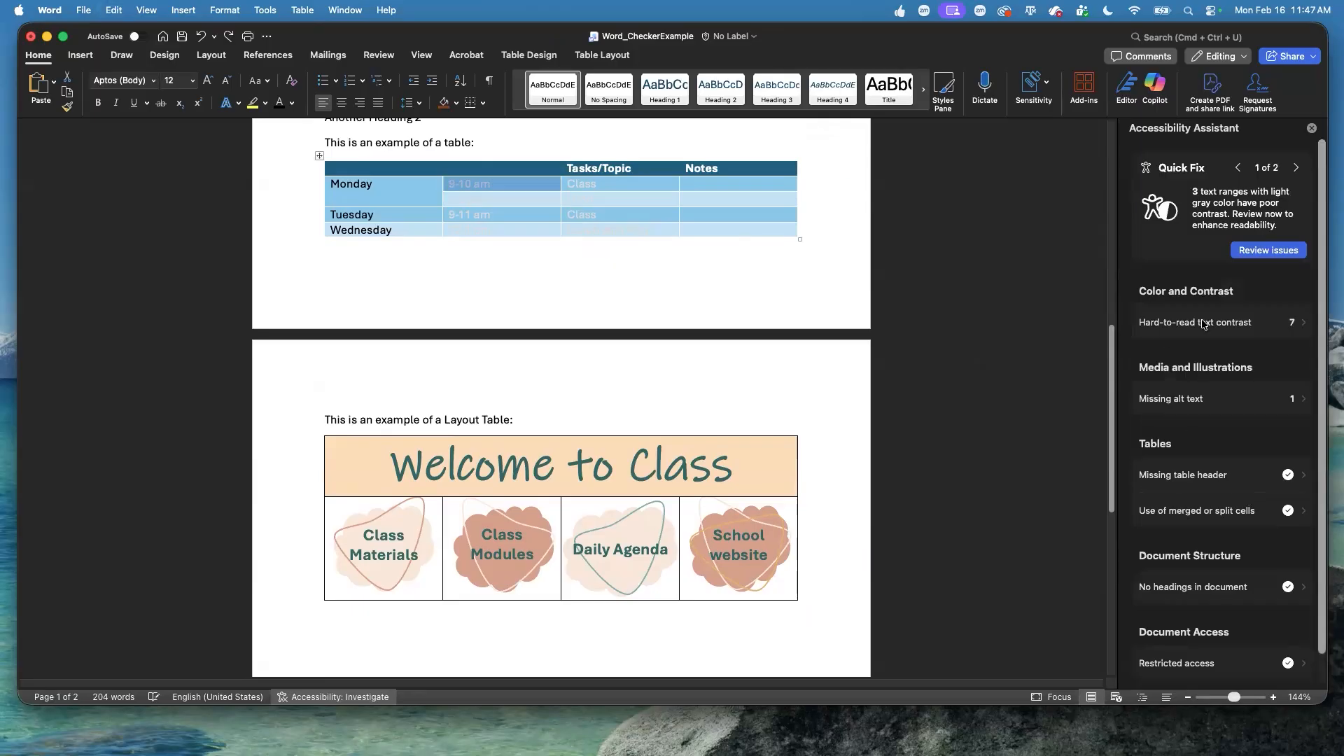
Try a green grid table style on the schedule table as a contrast fix and undo it.
{"action": "left_click", "coordinate": [1205, 324]}
{"action": "left_click", "coordinate": [1219, 429]}
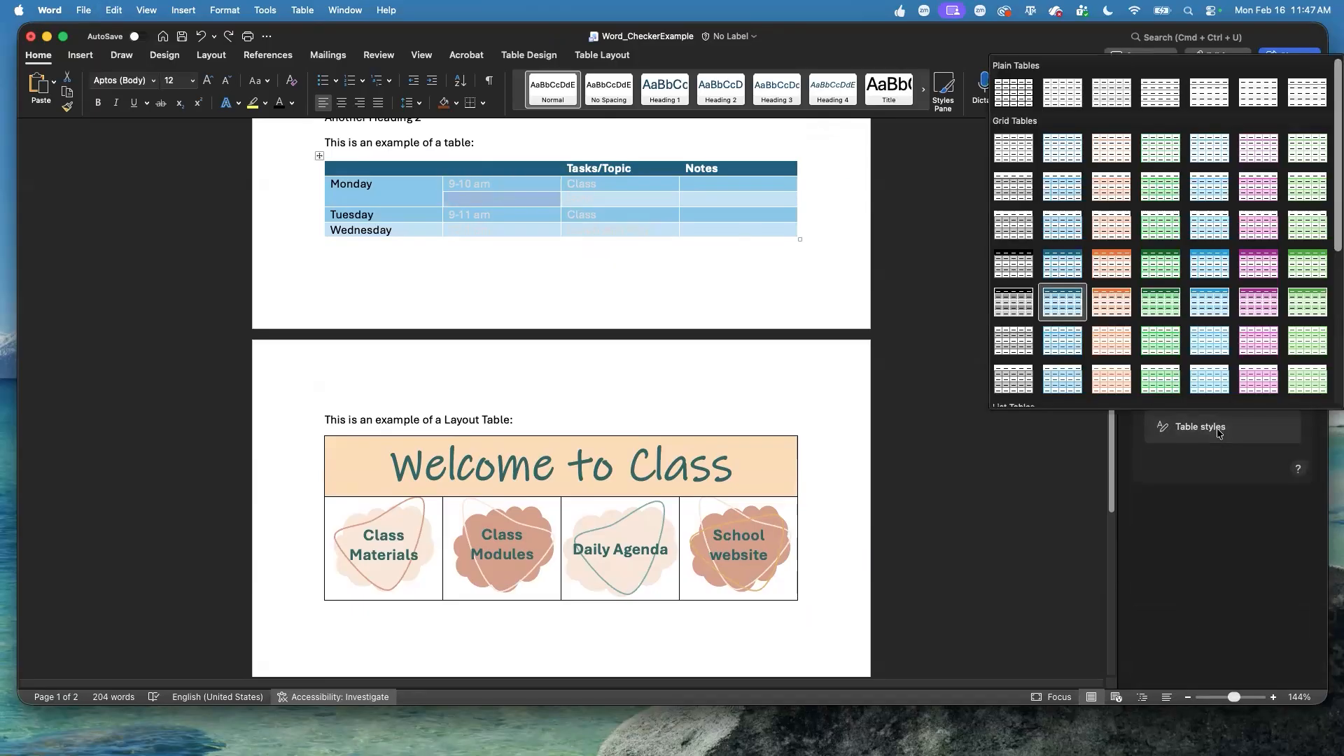
{"action": "left_click", "coordinate": [1307, 301]}
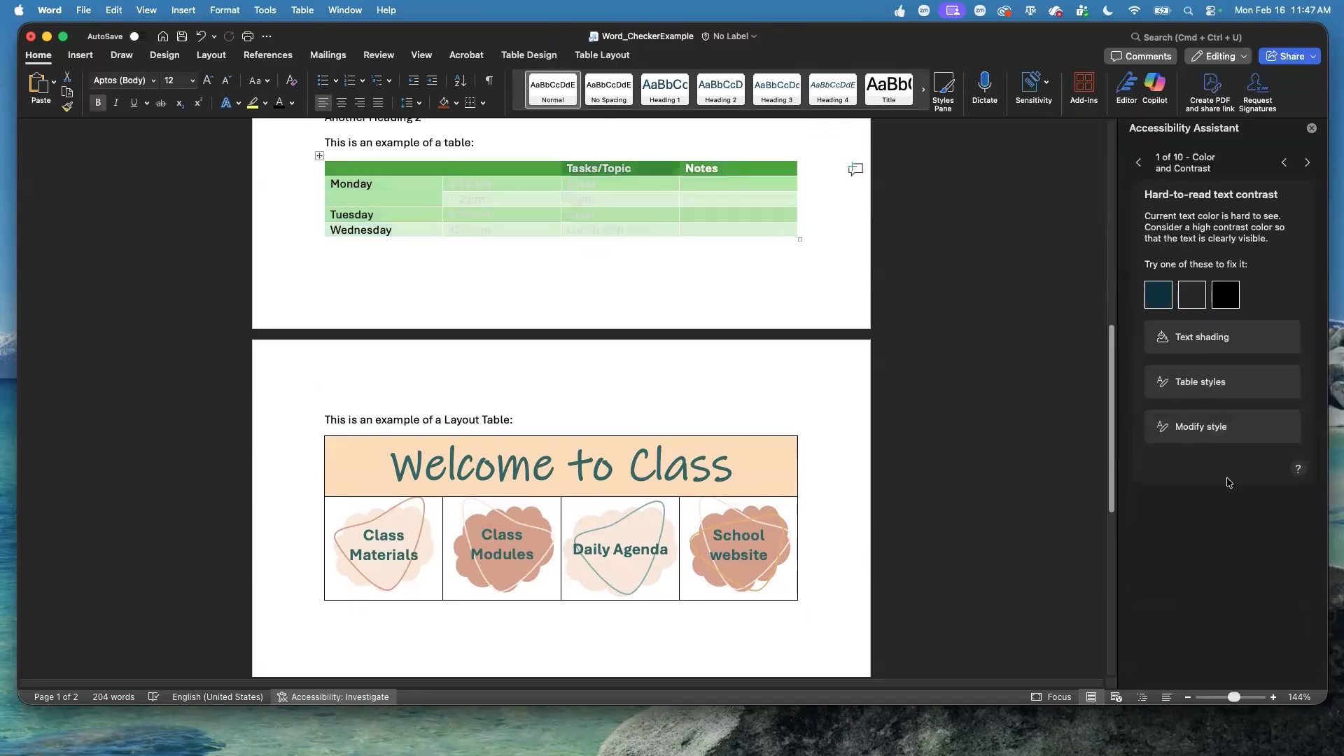
{"action": "key", "text": "super+z"}
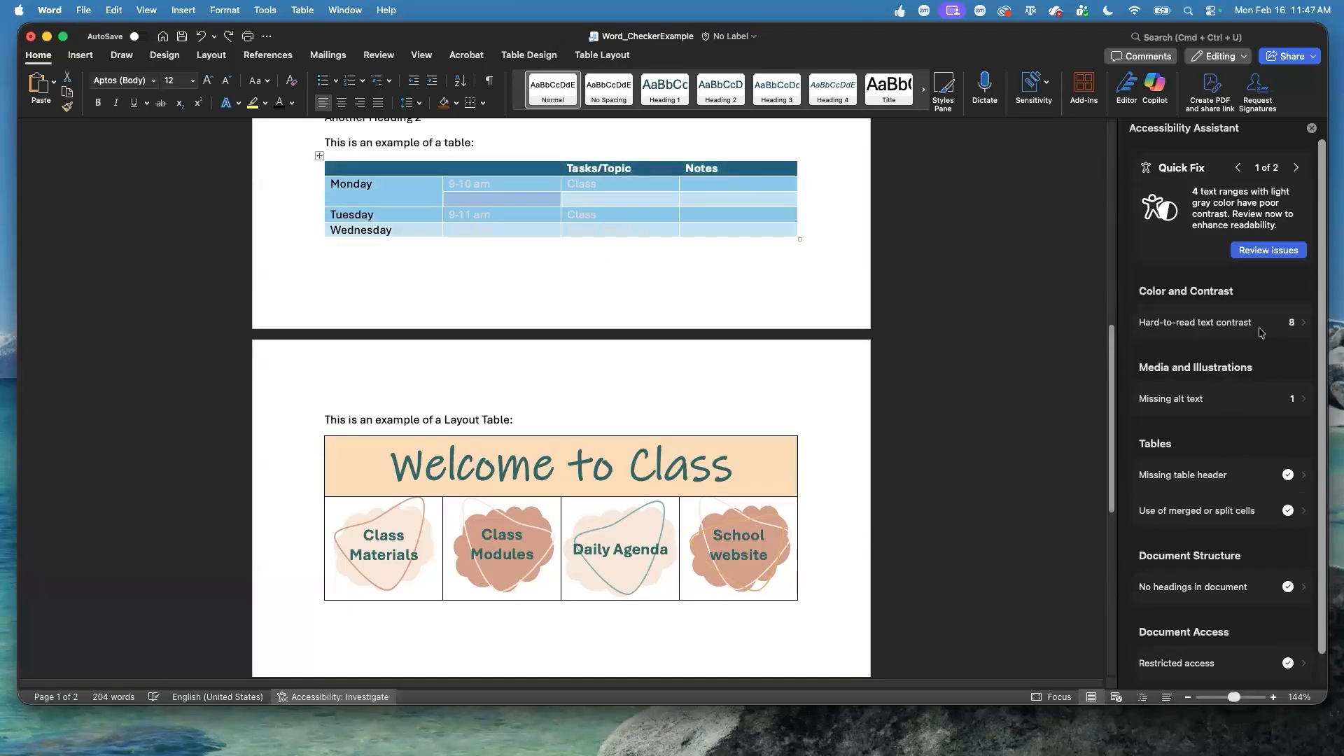
Apply the suggested black font color to Monday's 9-10 am and Class cells in the schedule table.
{"action": "left_click", "coordinate": [1290, 322]}
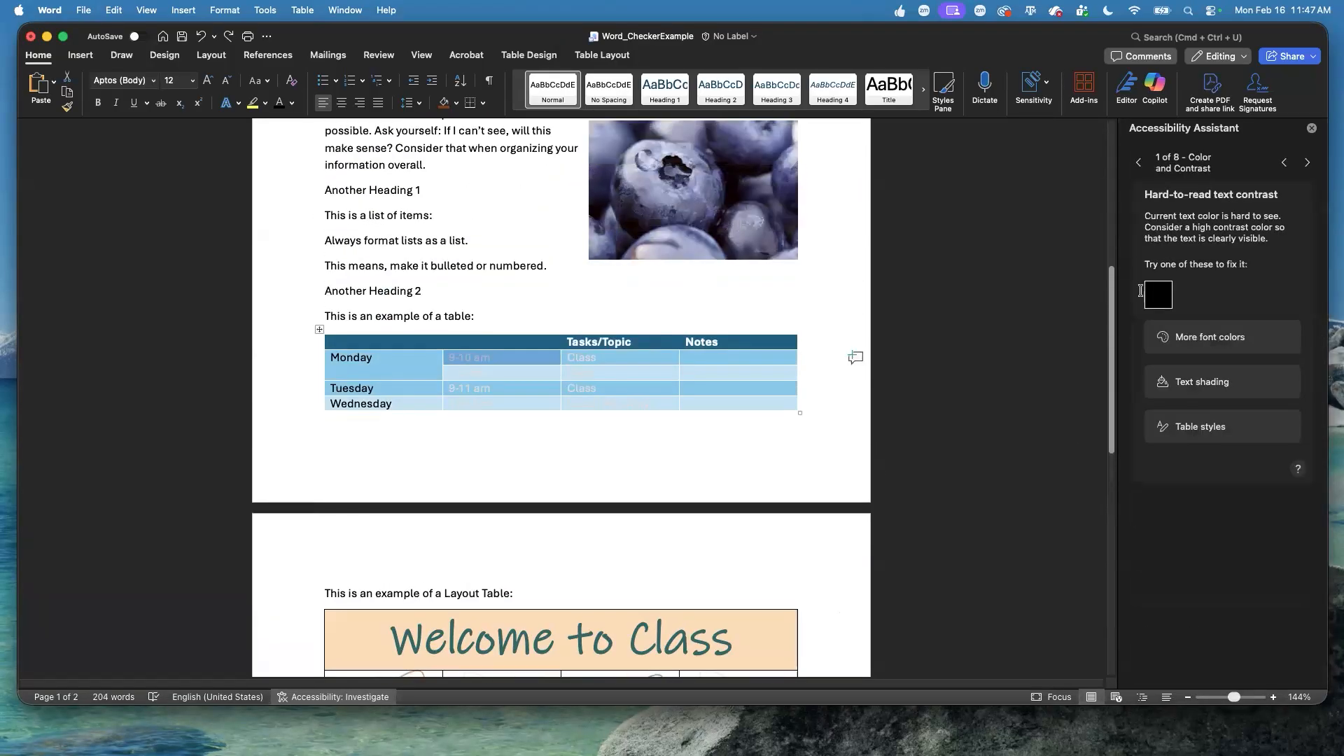
{"action": "left_click", "coordinate": [1159, 294]}
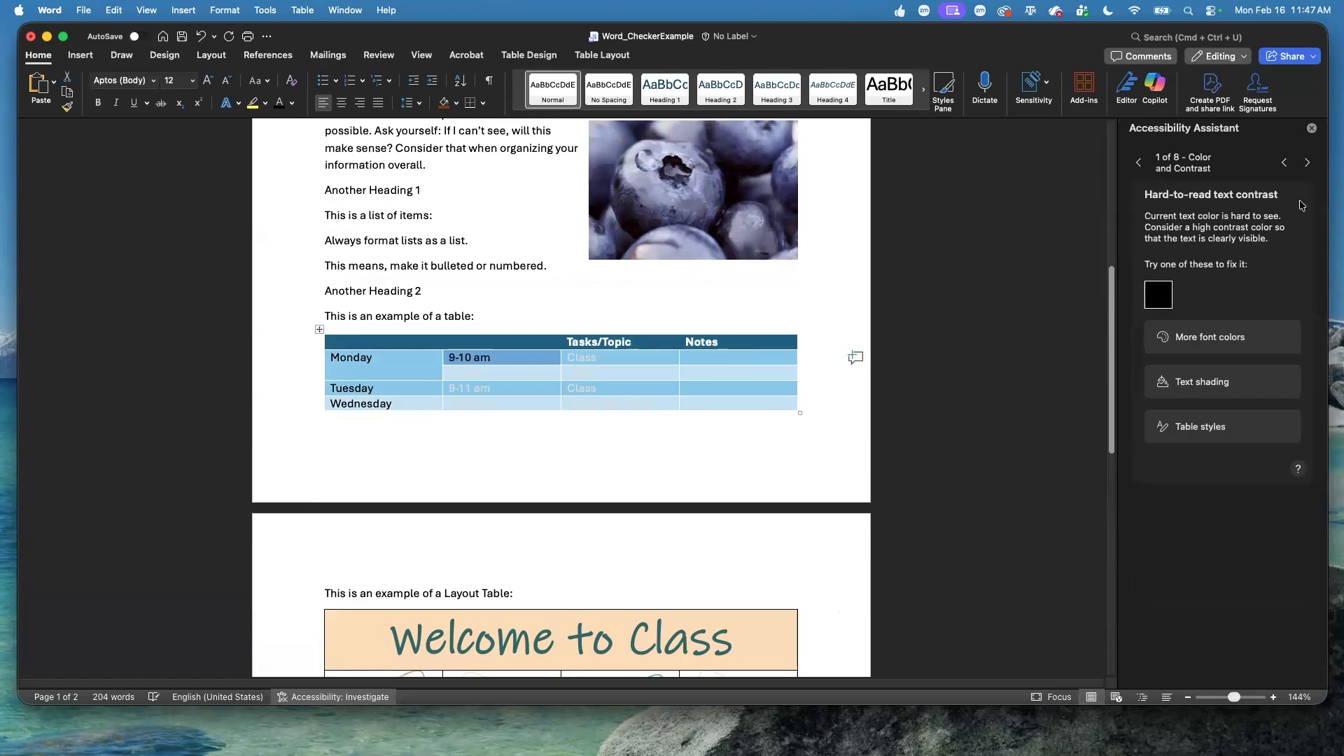
{"action": "left_click", "coordinate": [1307, 163]}
{"action": "left_click", "coordinate": [1158, 295]}
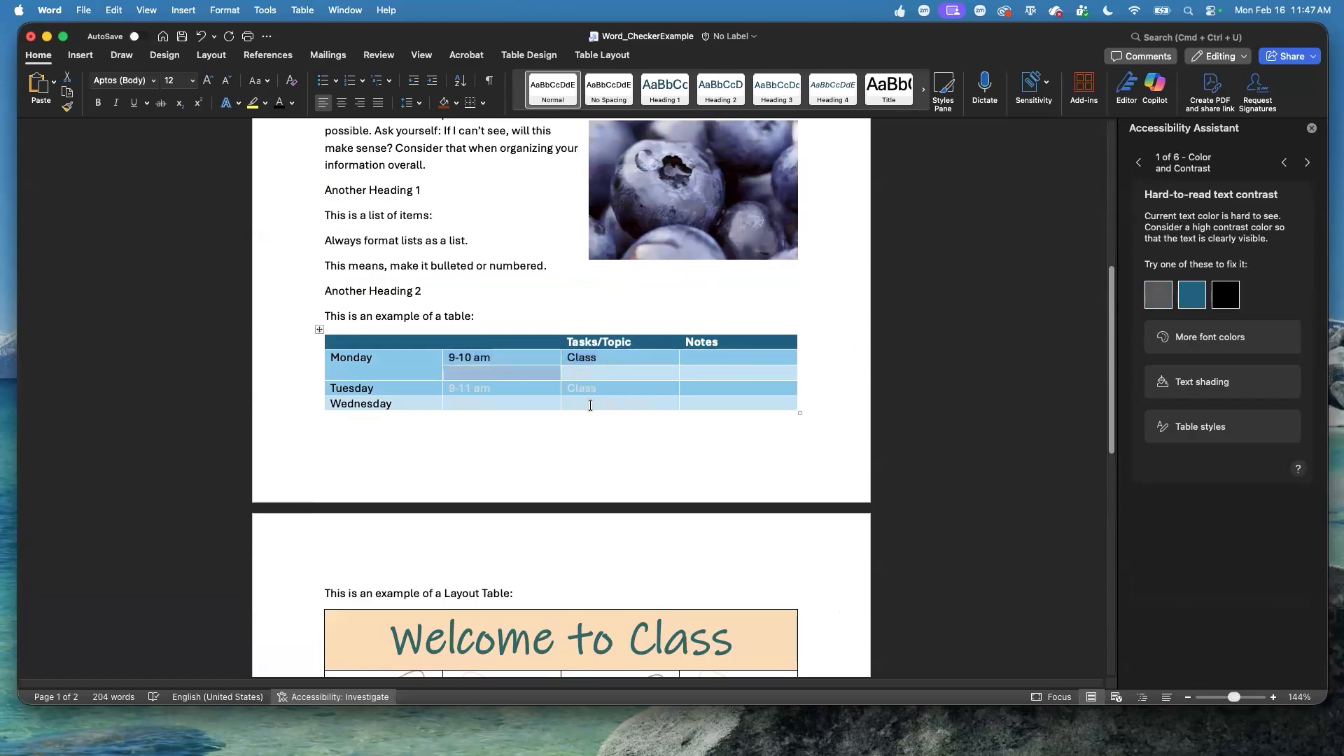
Color the remaining light gray time and task text in the schedule table black.
{"action": "left_click", "coordinate": [522, 418]}
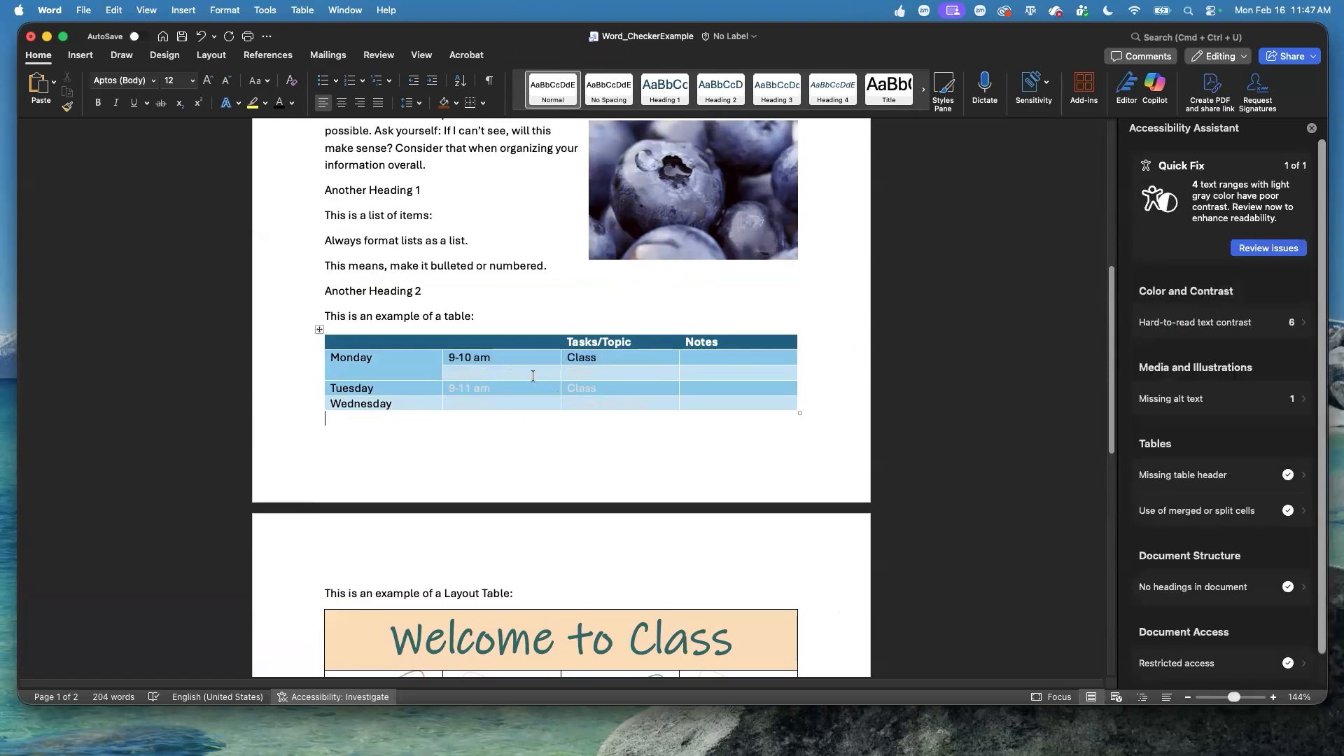
{"action": "left_click", "coordinate": [280, 102]}
{"action": "scroll", "coordinate": [466, 488], "scroll_direction": "up", "scroll_amount": 5}
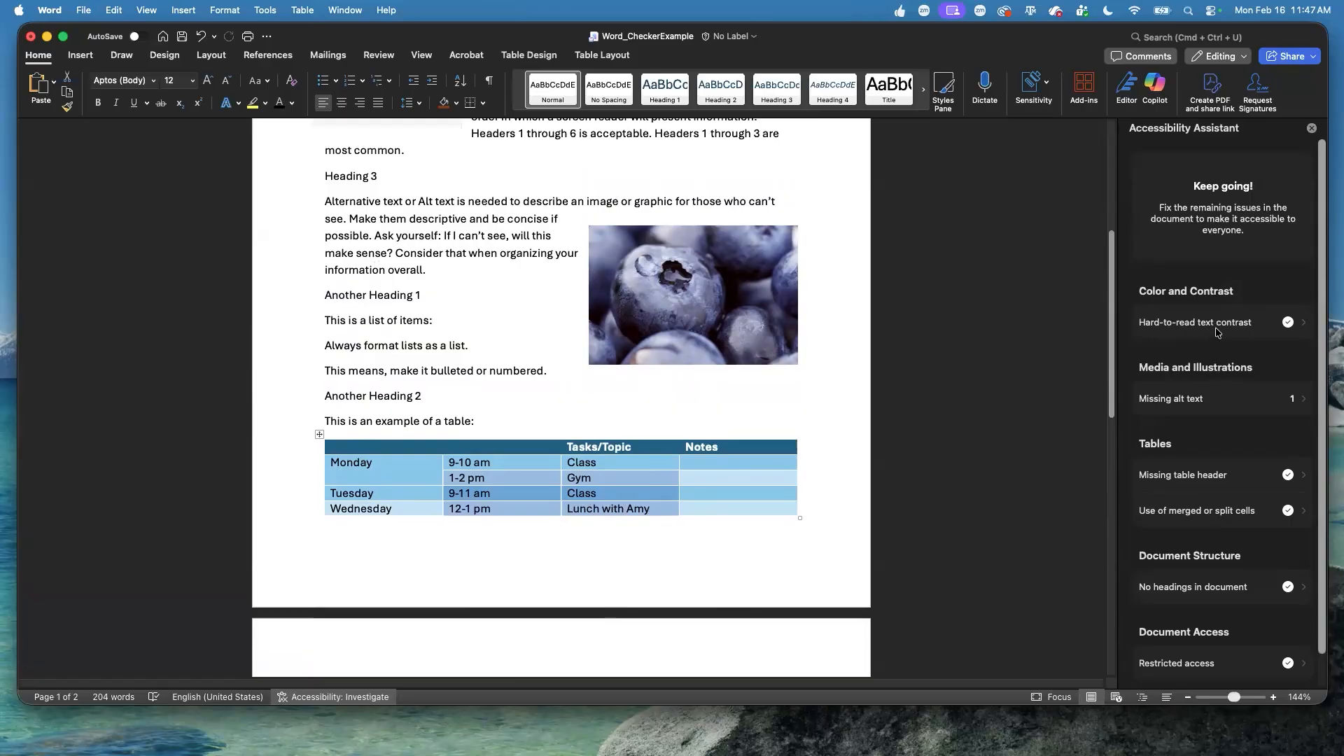
Generate alt text for the blueberry picture, remove the AI disclaimer, edit it to "Close-up of a blueberries" and save it.
{"action": "left_click", "coordinate": [1201, 399]}
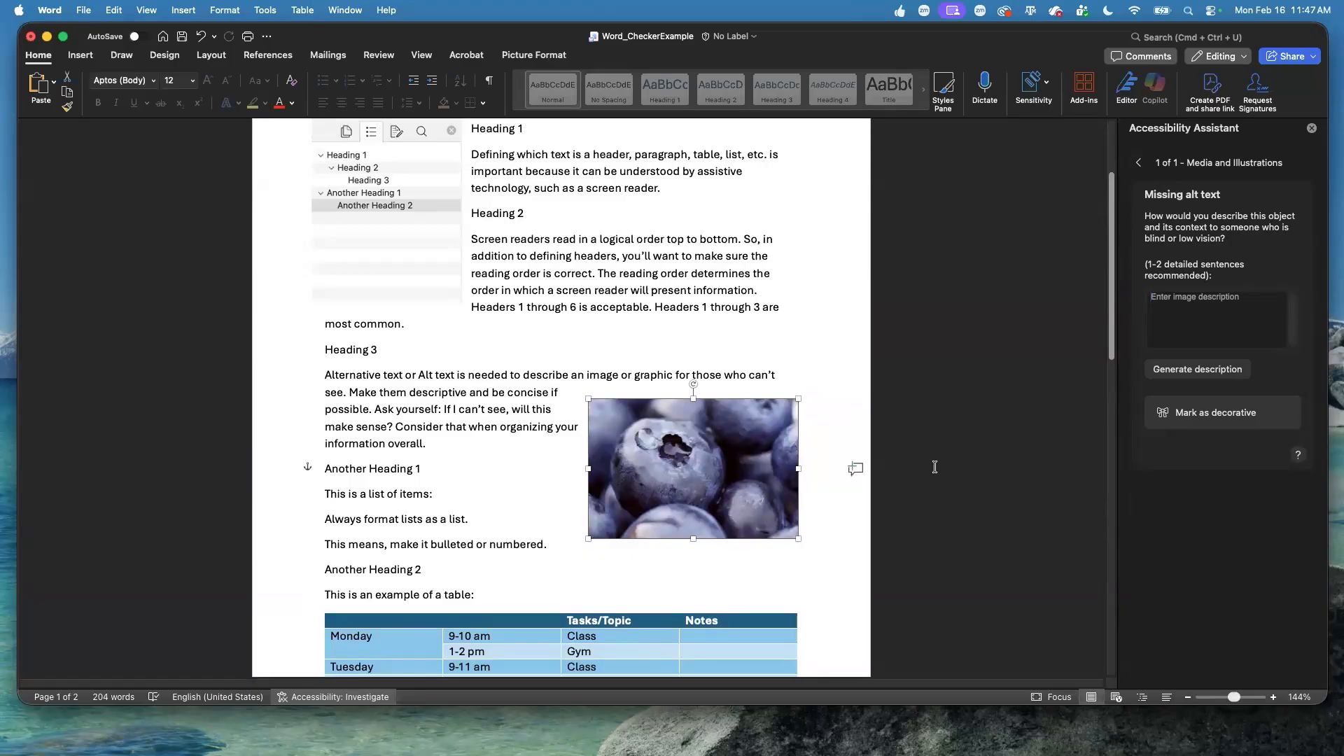
{"action": "left_click", "coordinate": [1216, 378]}
{"action": "left_click_drag", "start_coordinate": [1189, 327], "coordinate": [1132, 318]}
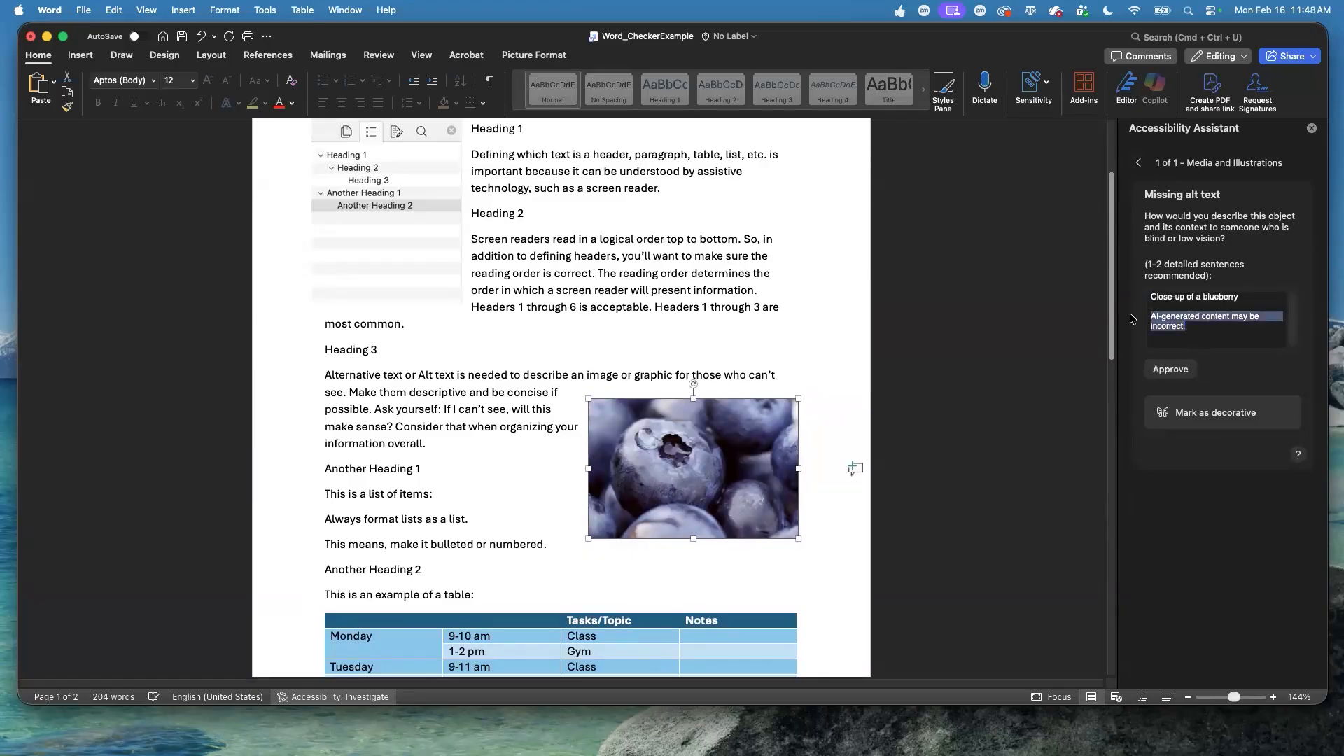
{"action": "key", "text": "BackSpace"}
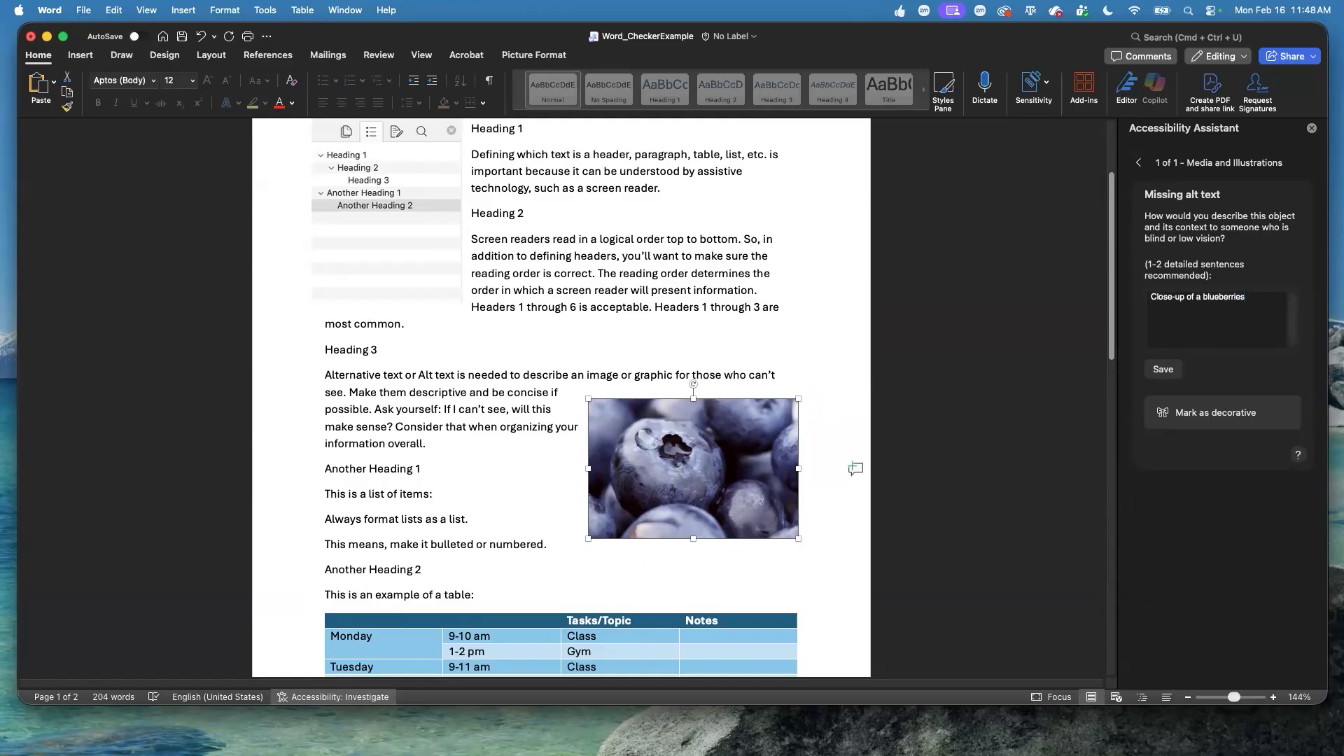
{"action": "left_click", "coordinate": [1162, 369]}
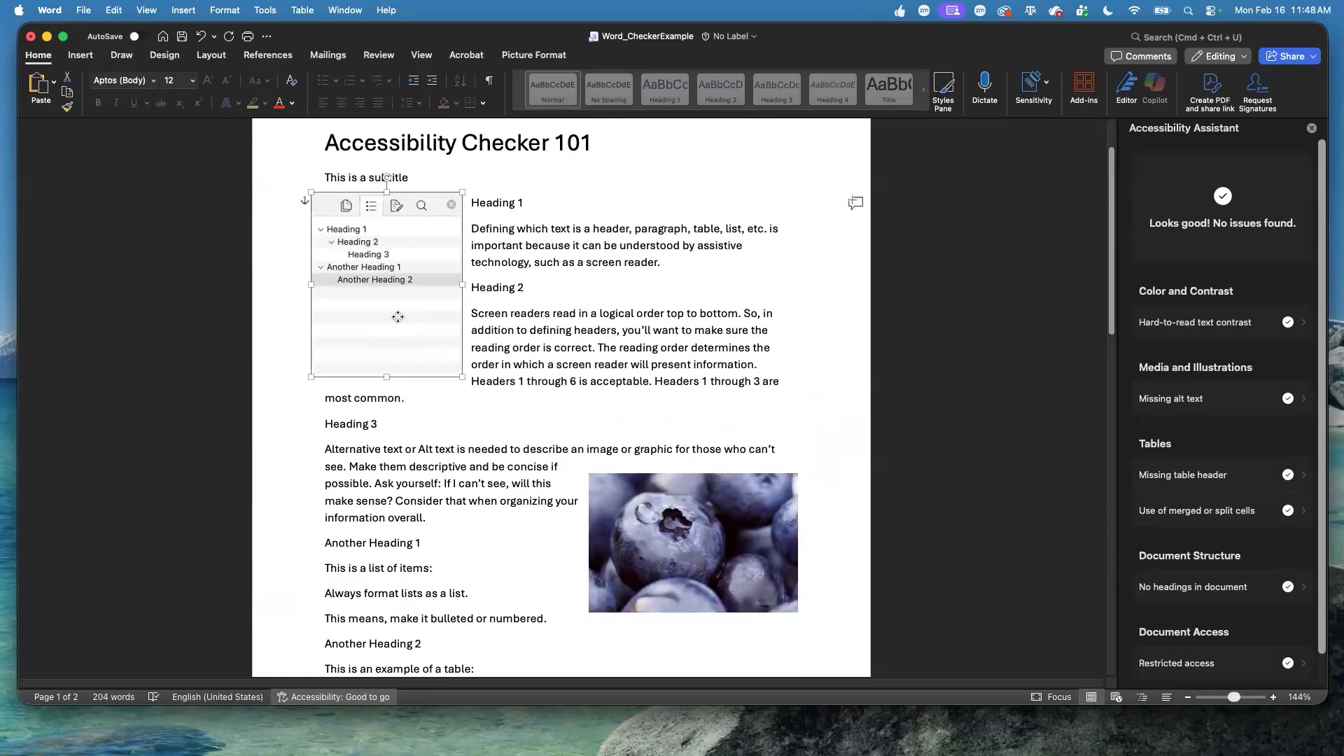
View the alt text of the heading outline picture and close it again.
{"action": "right_click", "coordinate": [432, 302]}
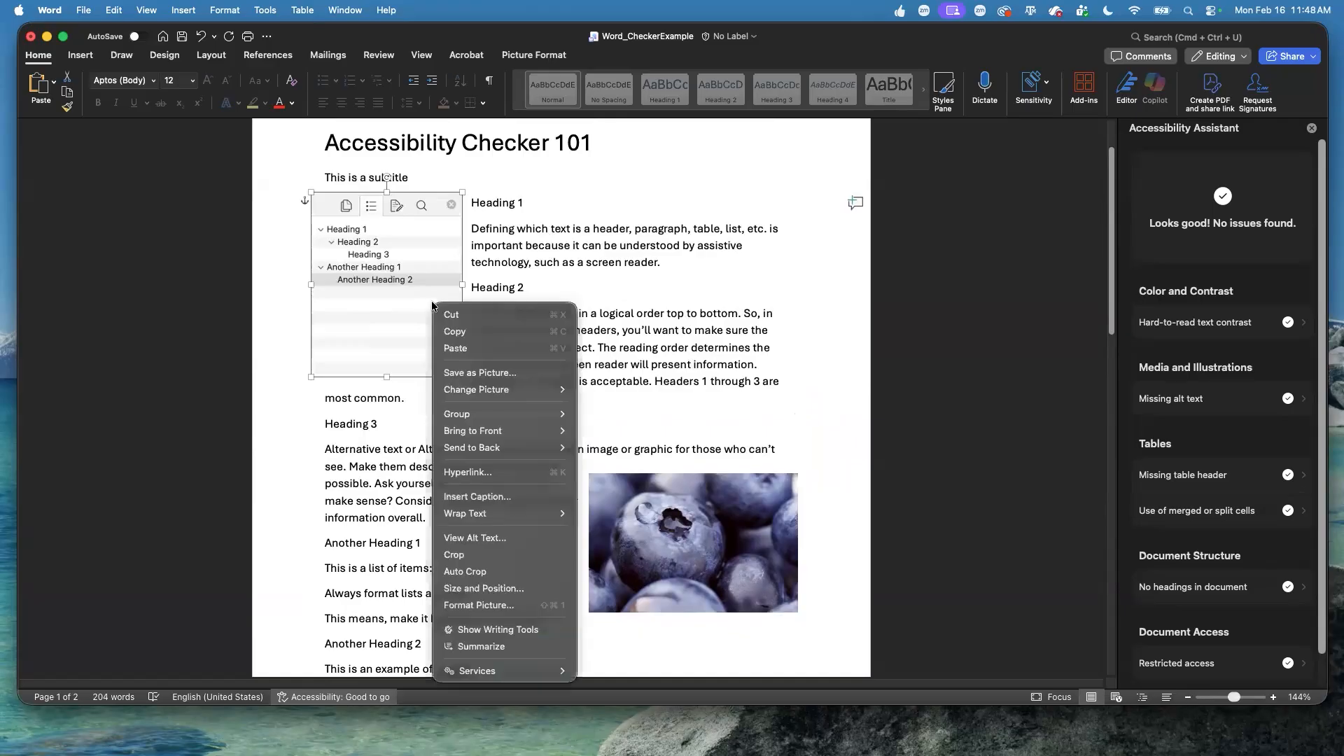
{"action": "left_click", "coordinate": [507, 539]}
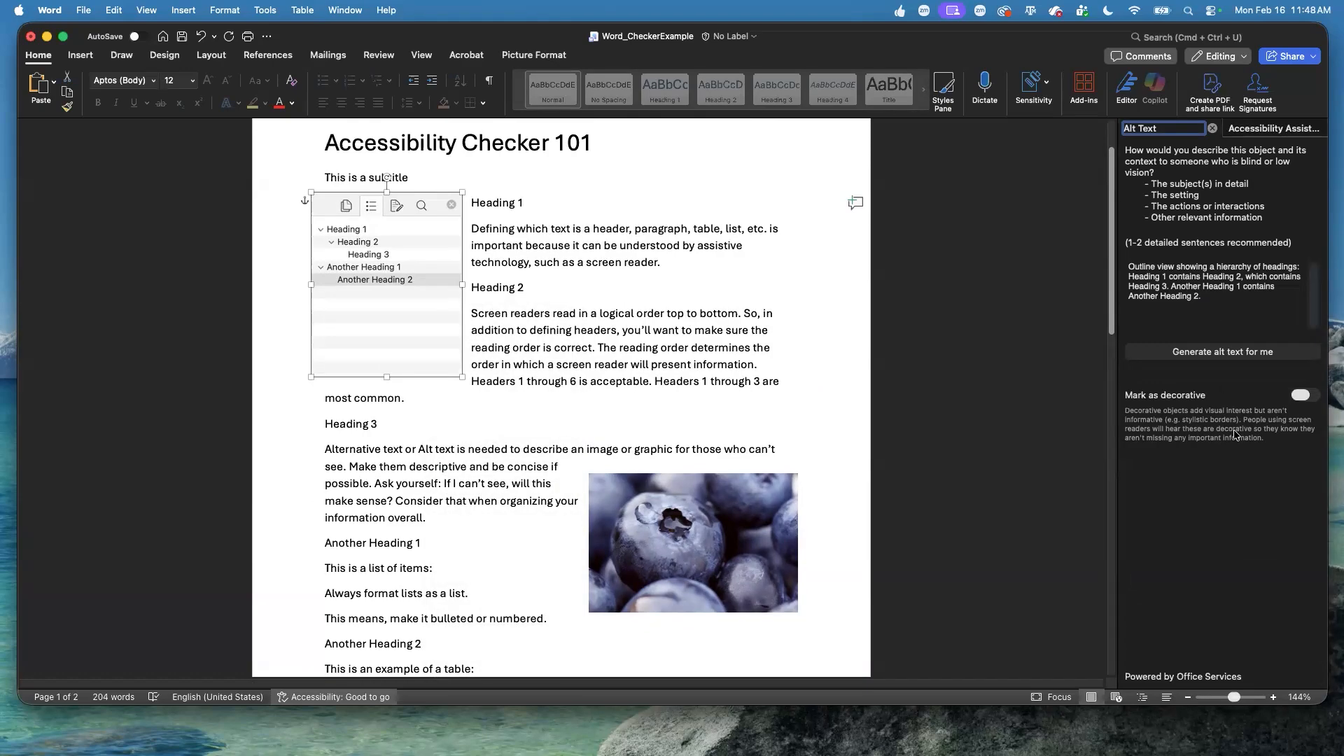
{"action": "left_click", "coordinate": [1213, 129]}
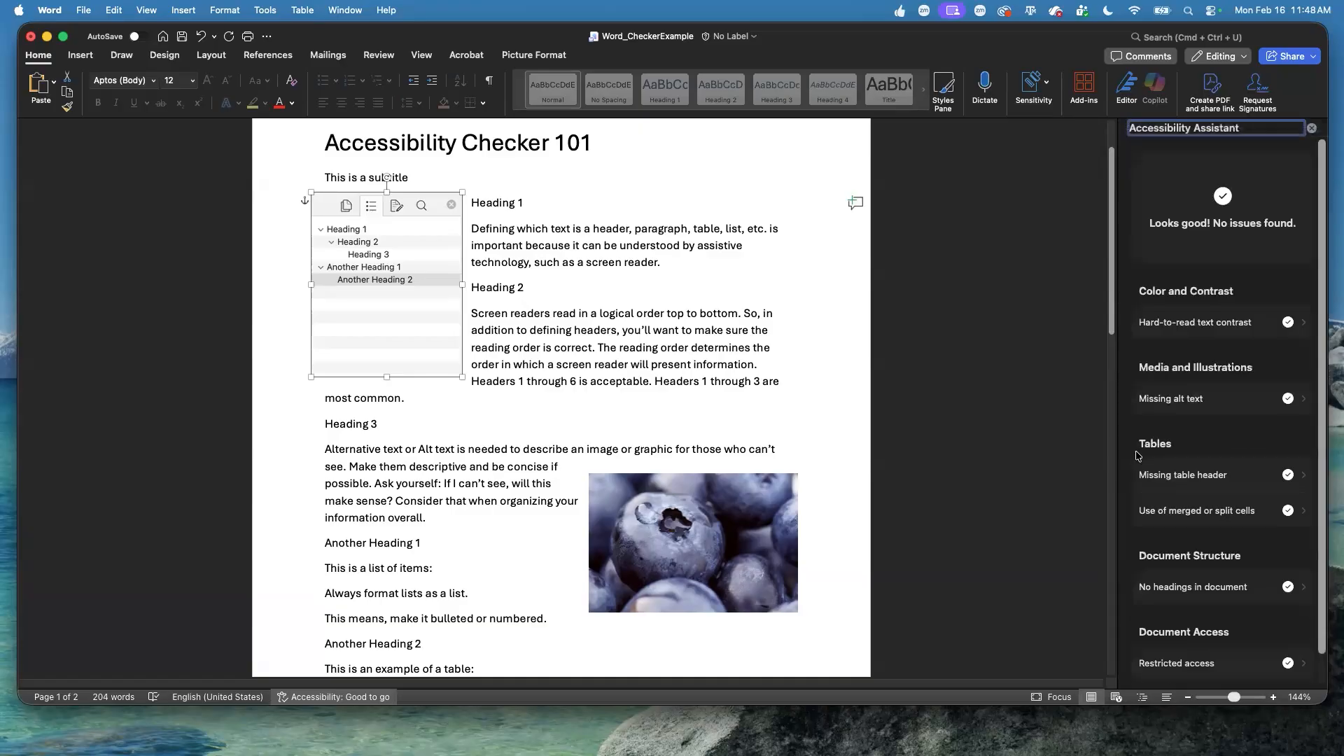
Compare the schedule table with the screenshot of the fully labelled version in Preview, and close the screenshot.
{"action": "scroll", "coordinate": [632, 610], "scroll_direction": "down", "scroll_amount": 3}
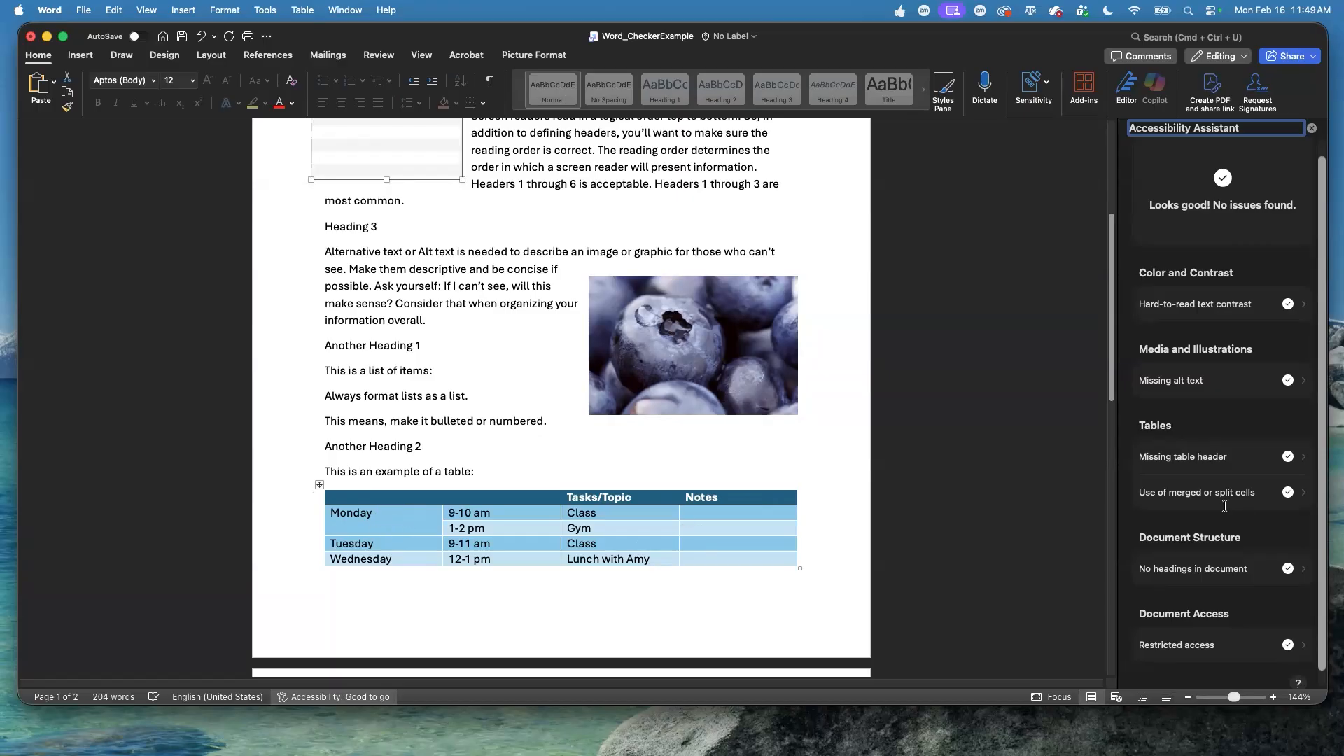
{"action": "left_click_drag", "start_coordinate": [1343, 242], "coordinate": [320, 157]}
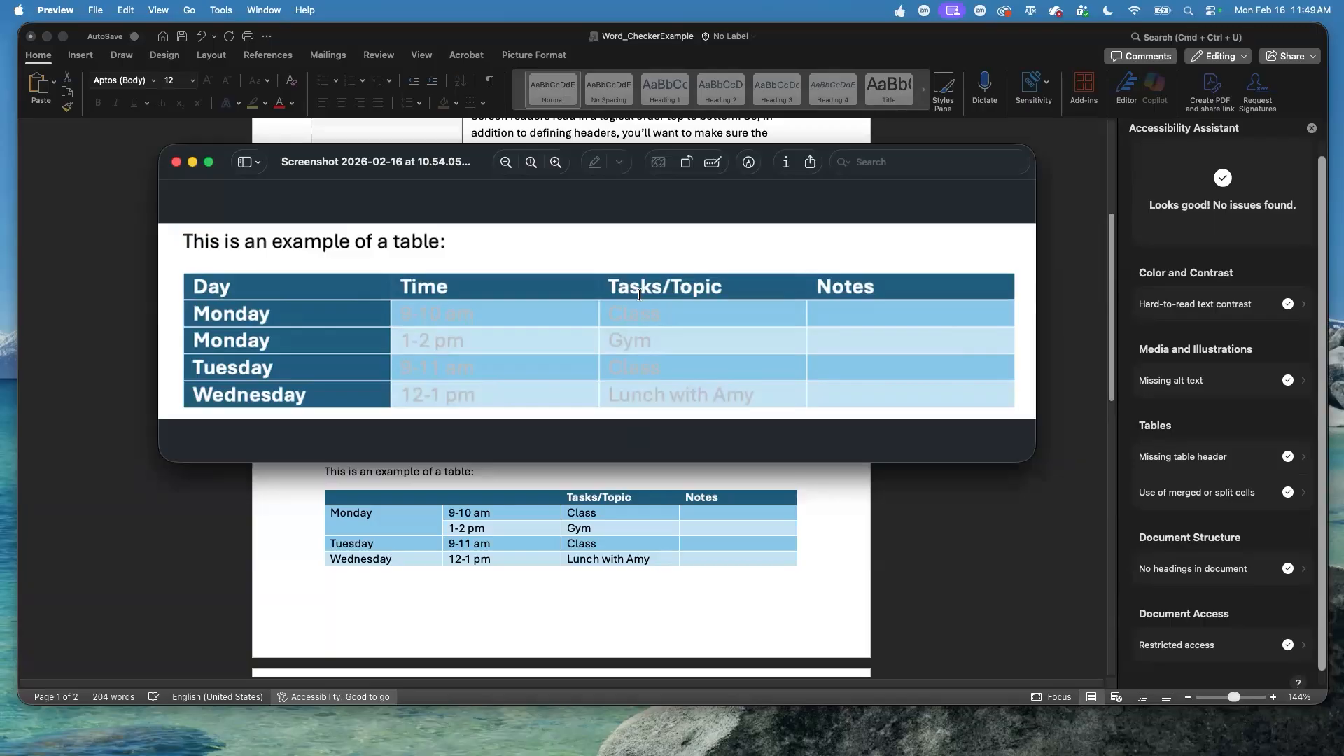
{"action": "key", "text": "super+w"}
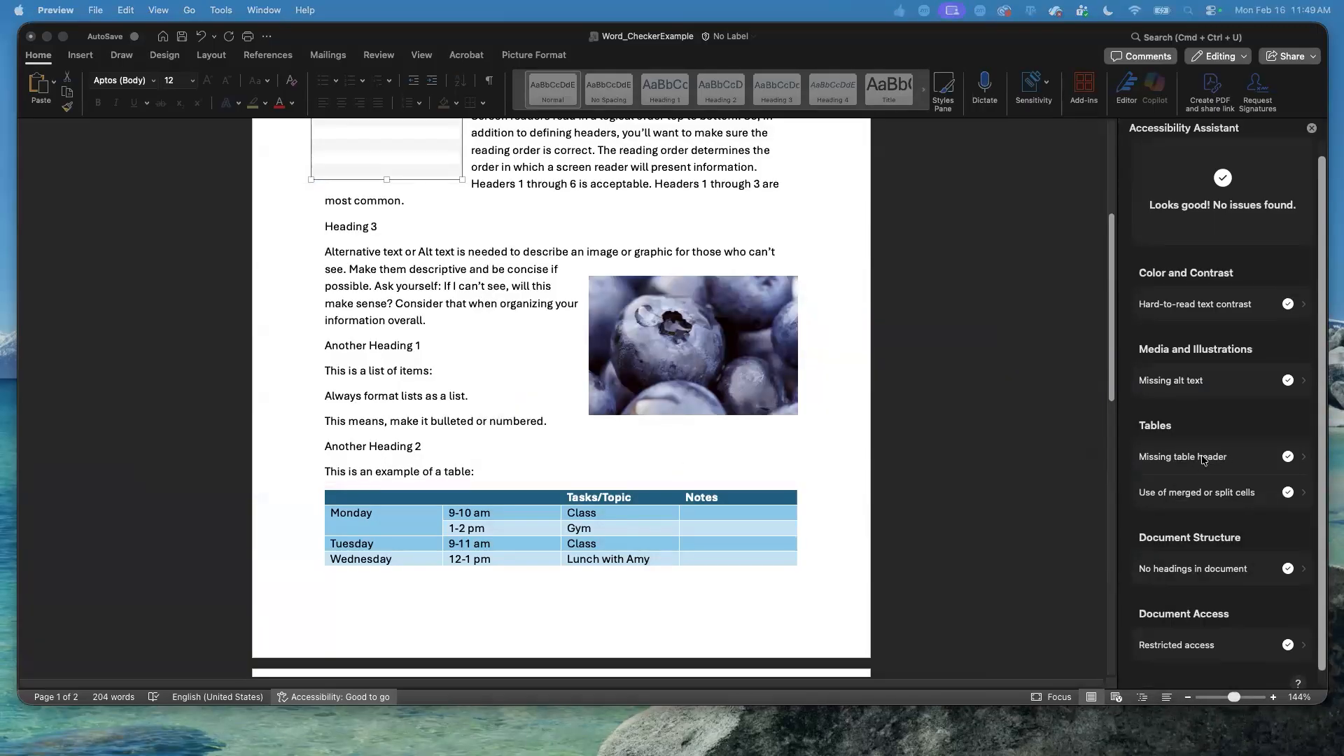
Select the schedule table and turn off its Header Row option, switching First Column on and off again.
{"action": "left_click", "coordinate": [332, 497]}
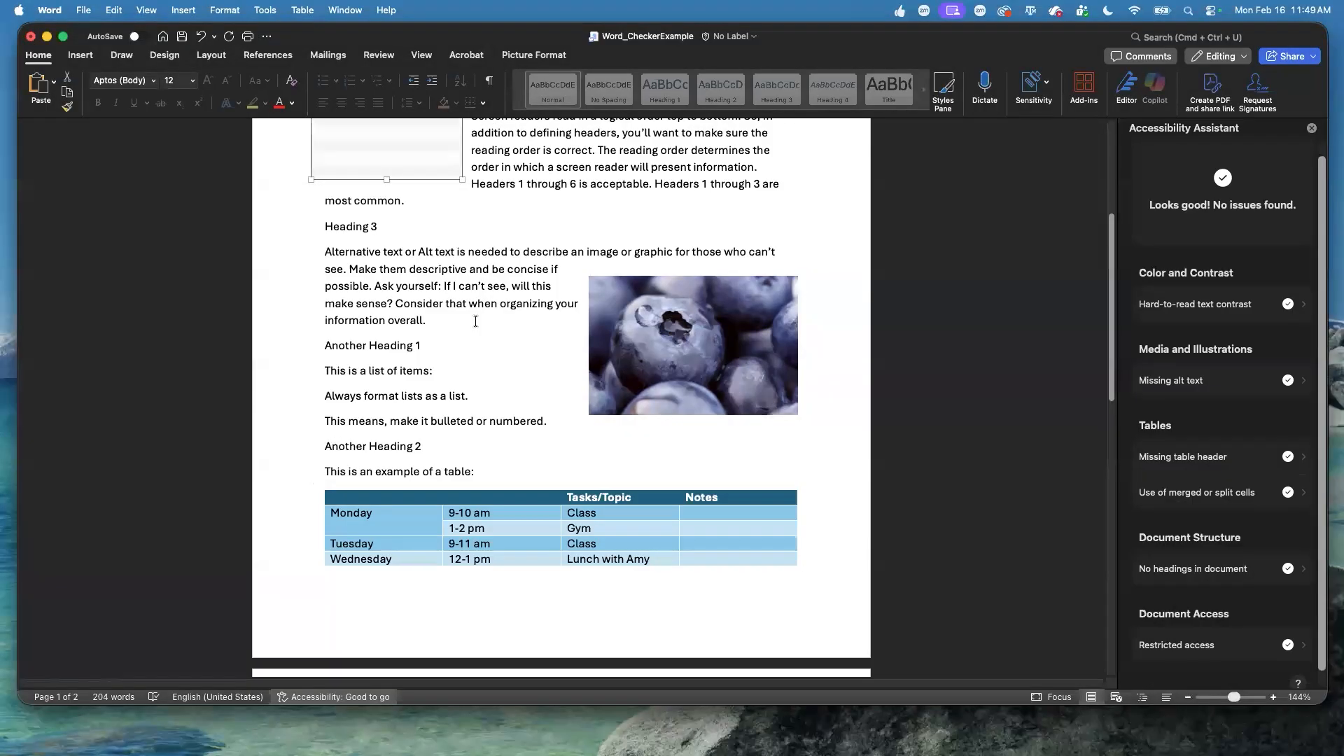
{"action": "left_click", "coordinate": [316, 489]}
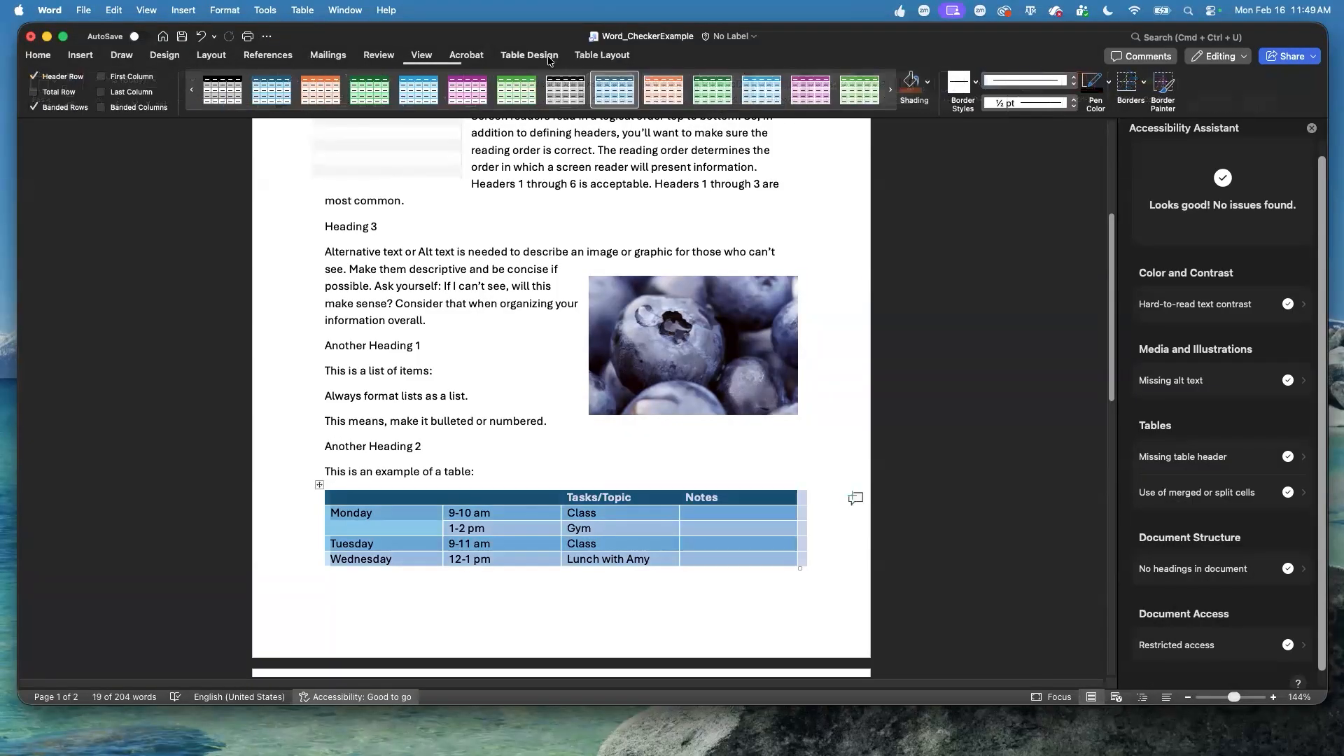
{"action": "left_click", "coordinate": [35, 78]}
{"action": "left_click", "coordinate": [105, 79]}
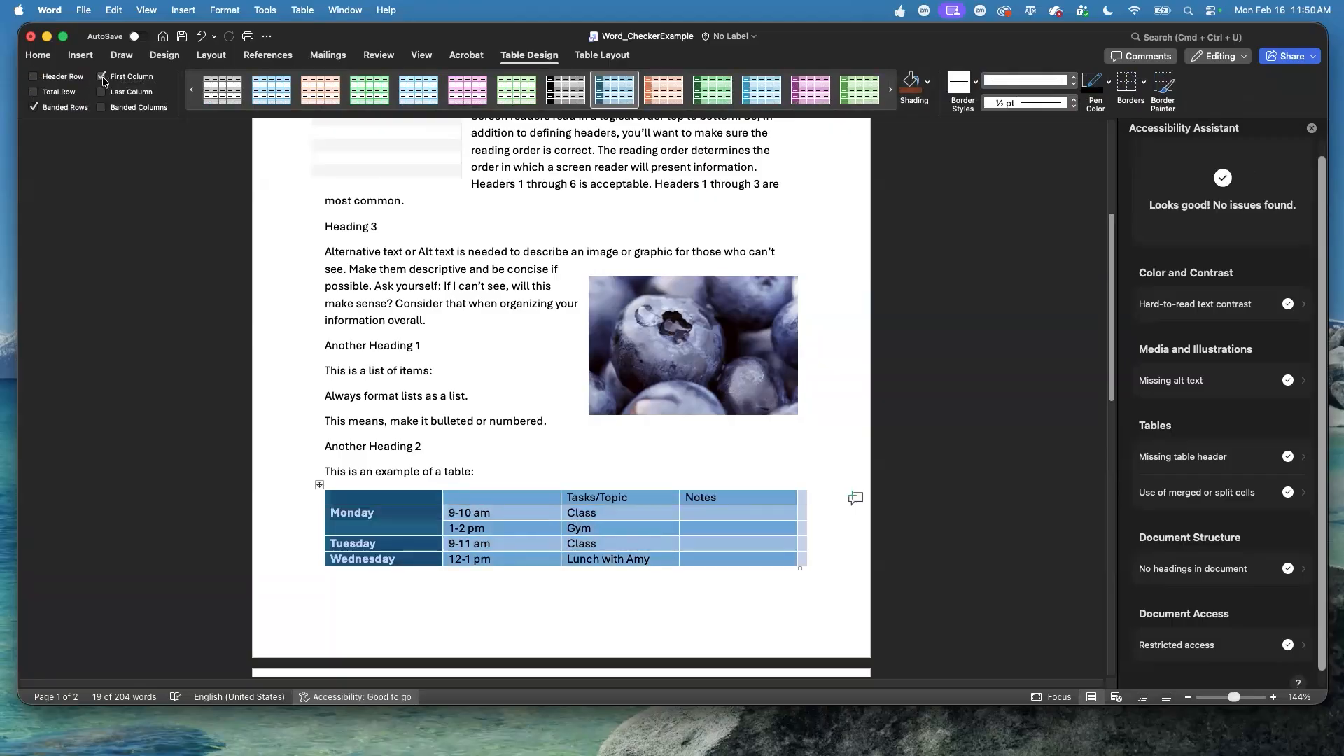
{"action": "left_click", "coordinate": [103, 78]}
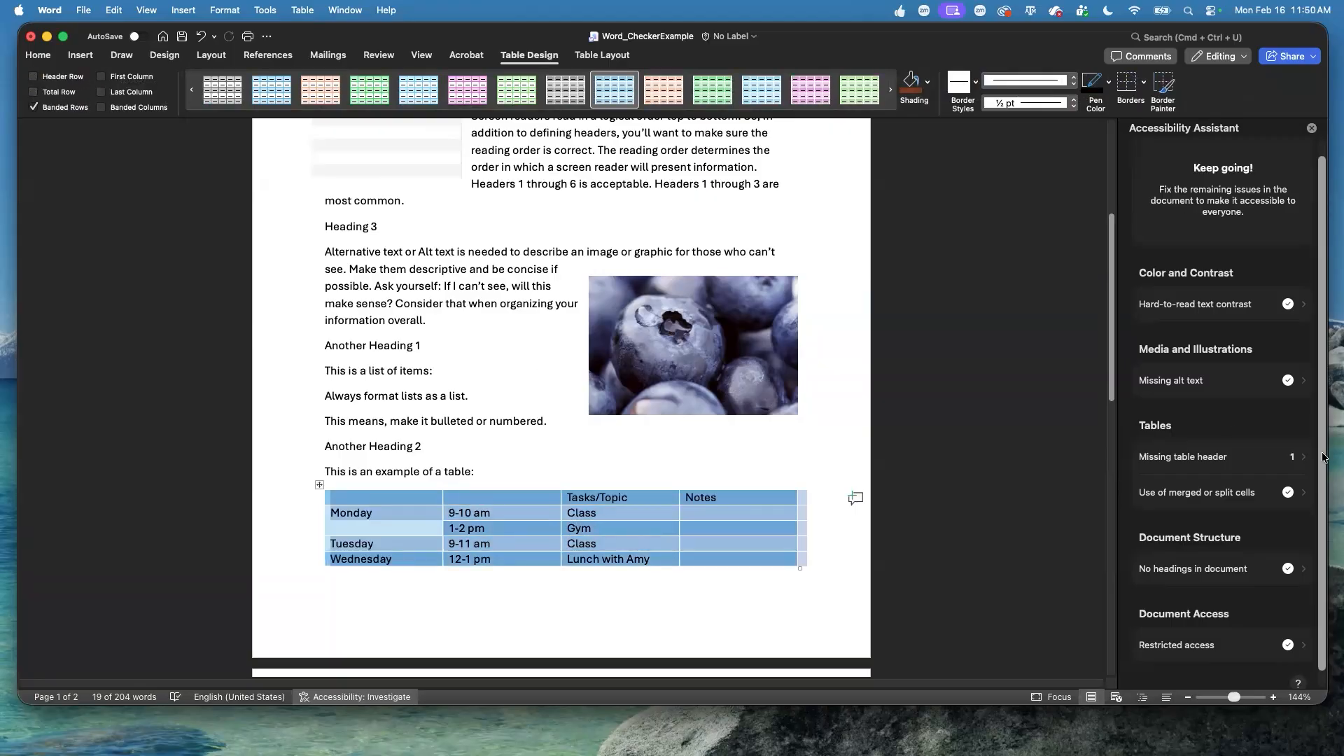
Fix the missing table header issue by using the first row as header, and label its two empty cells "Day" and "Time".
{"action": "left_click", "coordinate": [1233, 459]}
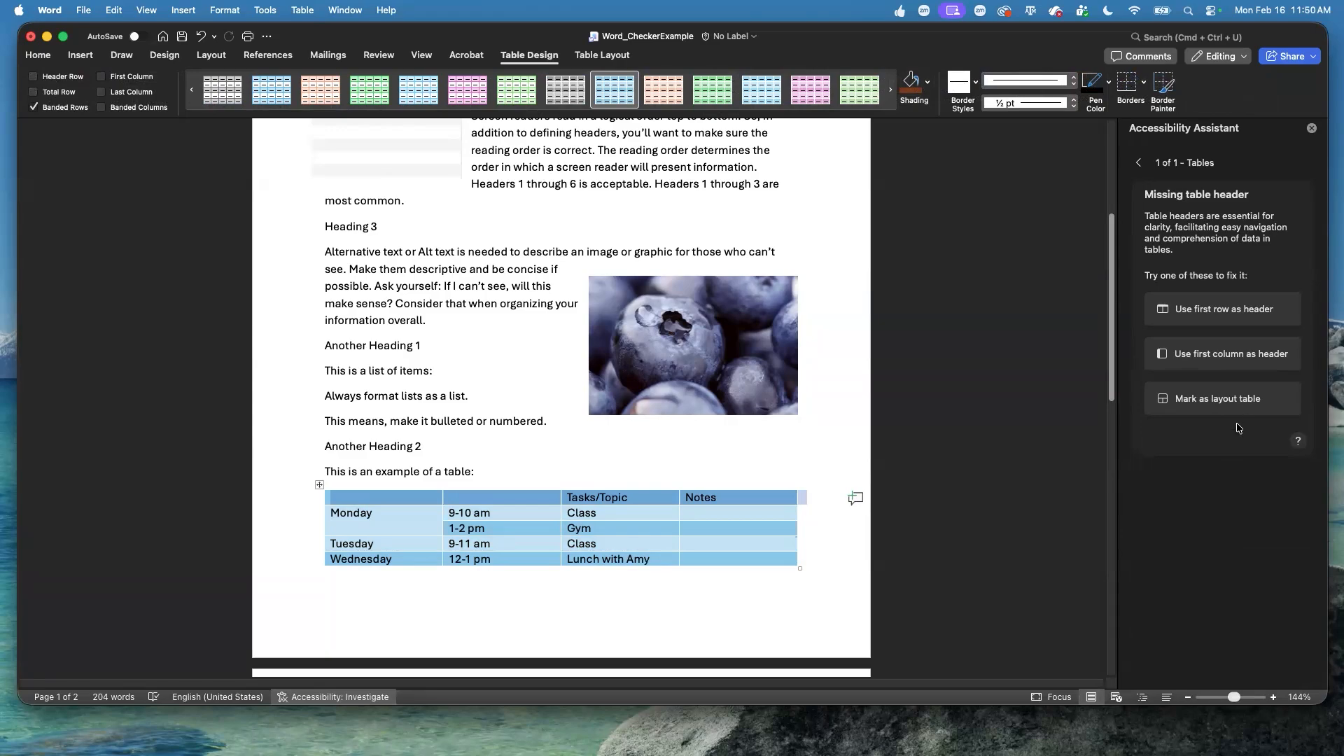
{"action": "left_click", "coordinate": [1219, 310]}
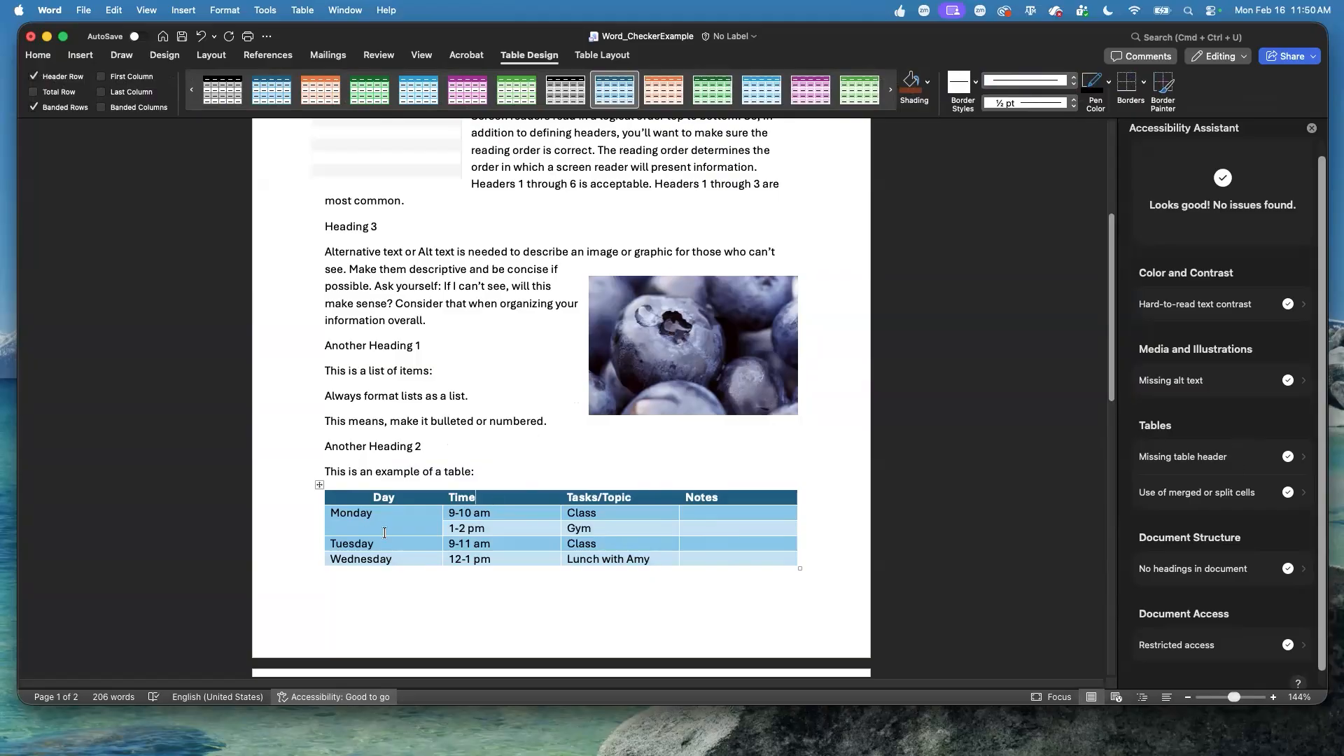
Split the merged Monday cell in the Day column into 1 column and 2 rows, and enter "Monday" in the new lower cell.
{"action": "left_click", "coordinate": [332, 512]}
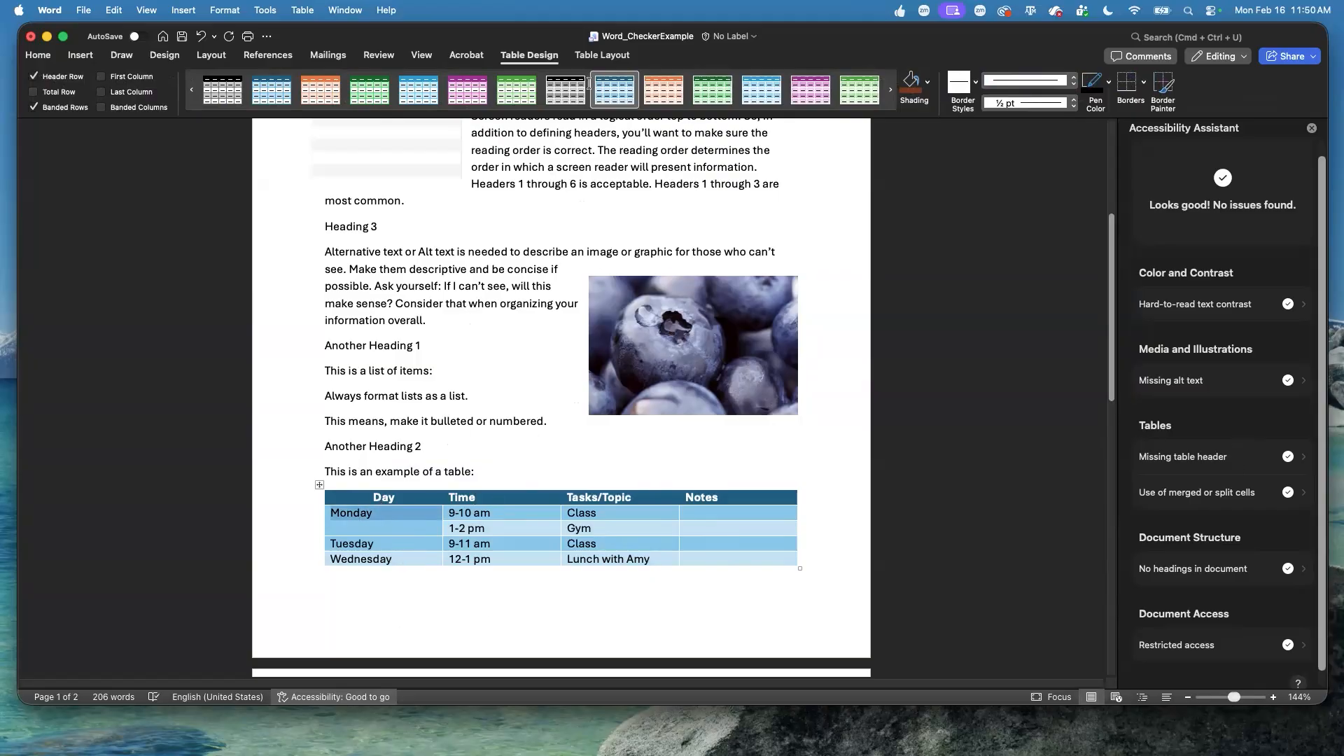
{"action": "left_click", "coordinate": [604, 54]}
{"action": "left_click", "coordinate": [417, 87]}
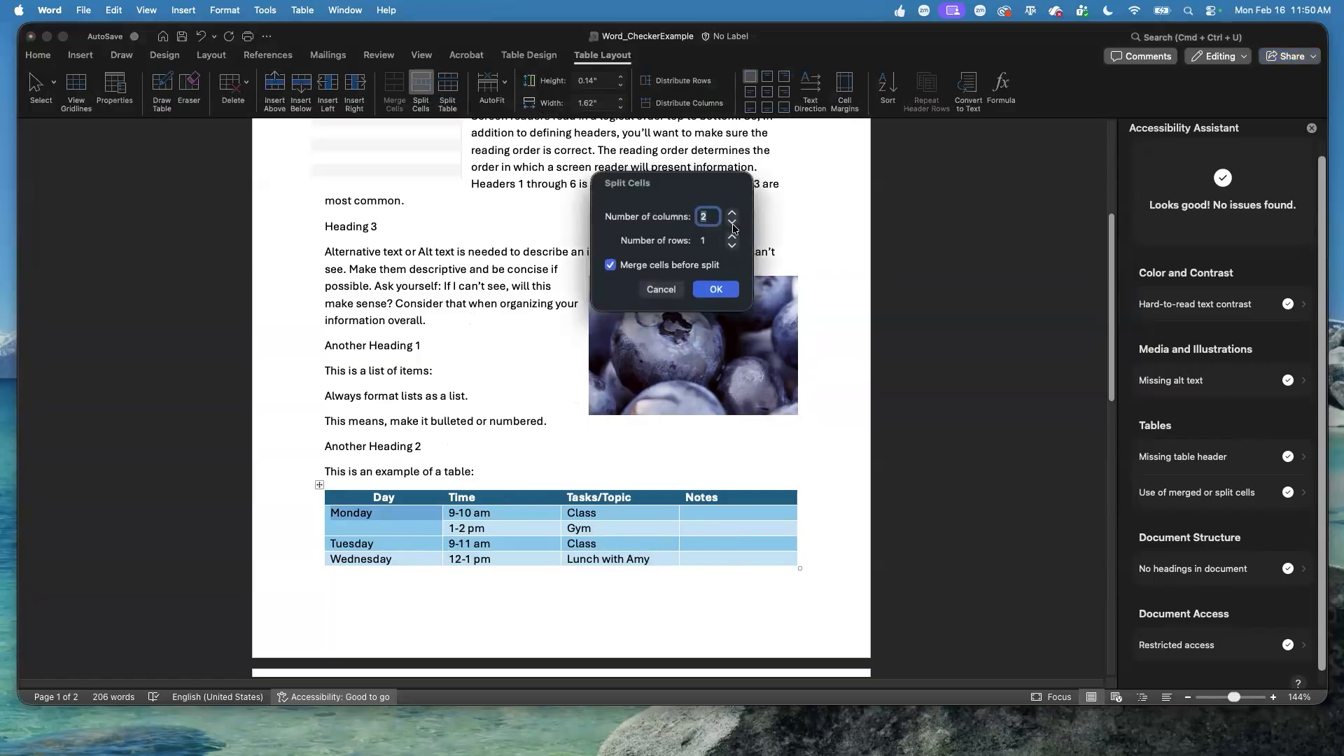
{"action": "left_click", "coordinate": [732, 224]}
{"action": "left_click", "coordinate": [732, 237]}
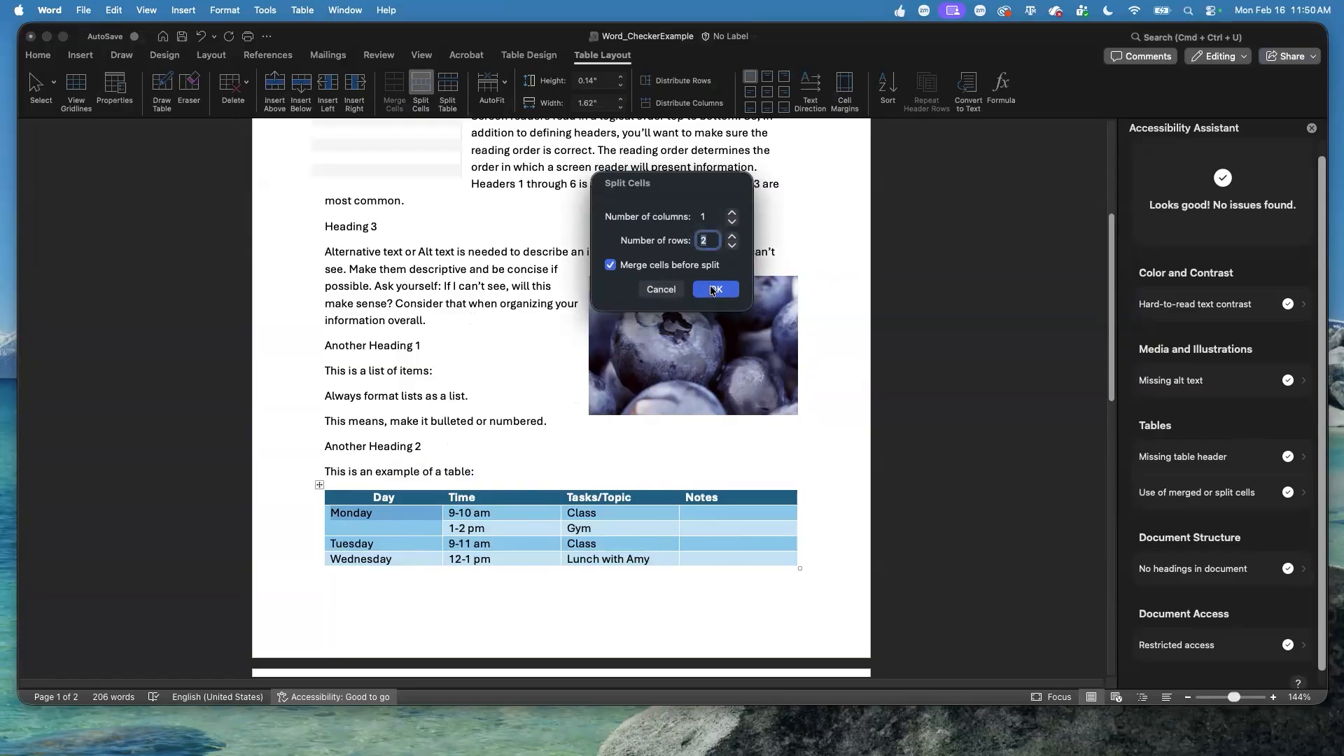
{"action": "left_click", "coordinate": [712, 290]}
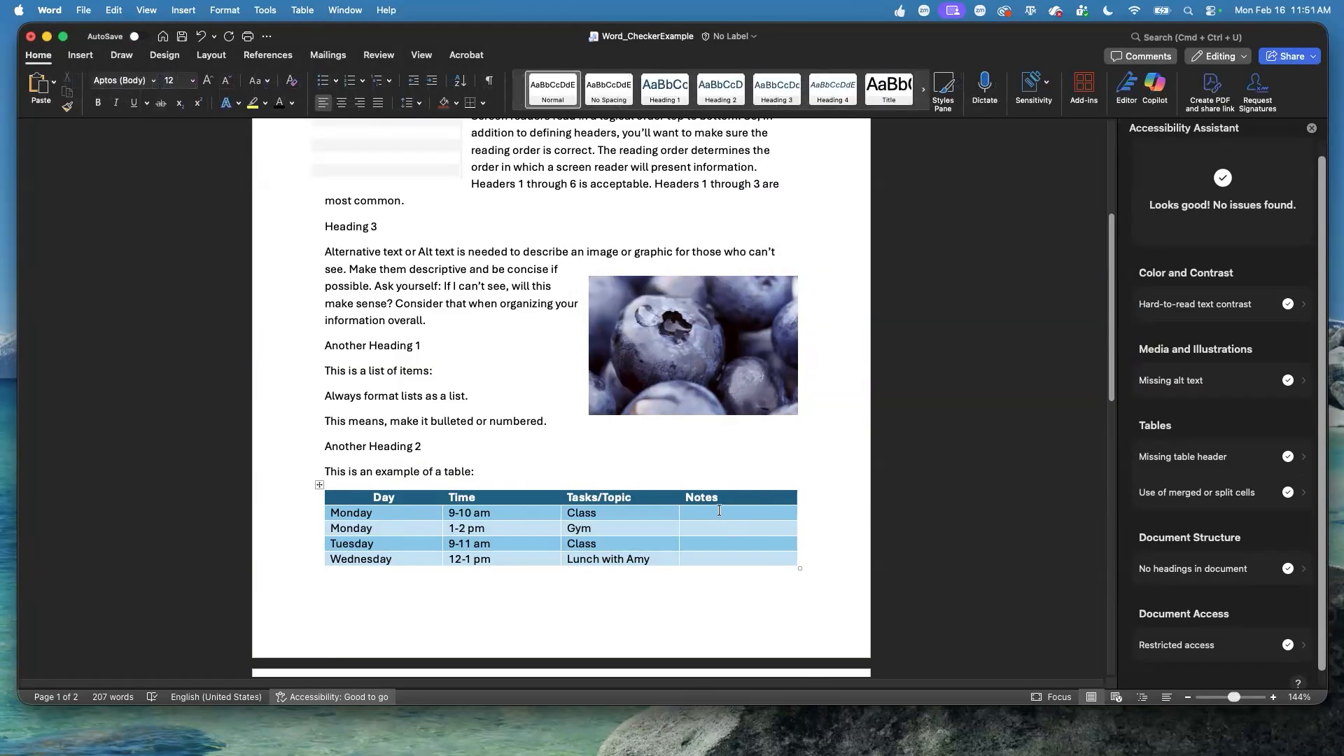
Split the Notes cells of the two Monday rows into 2 columns and 2 rows, merging them before the split.
{"action": "left_click_drag", "start_coordinate": [702, 516], "coordinate": [728, 523]}
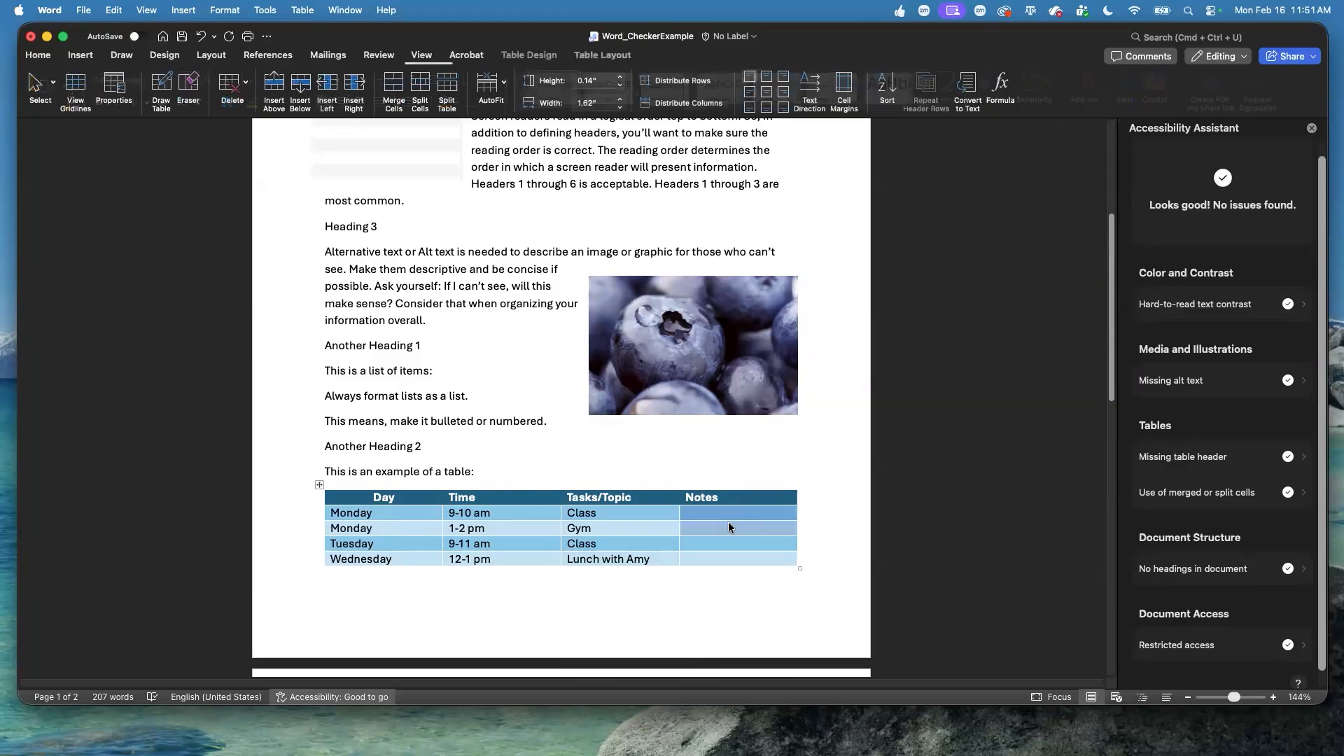
{"action": "left_click", "coordinate": [419, 87]}
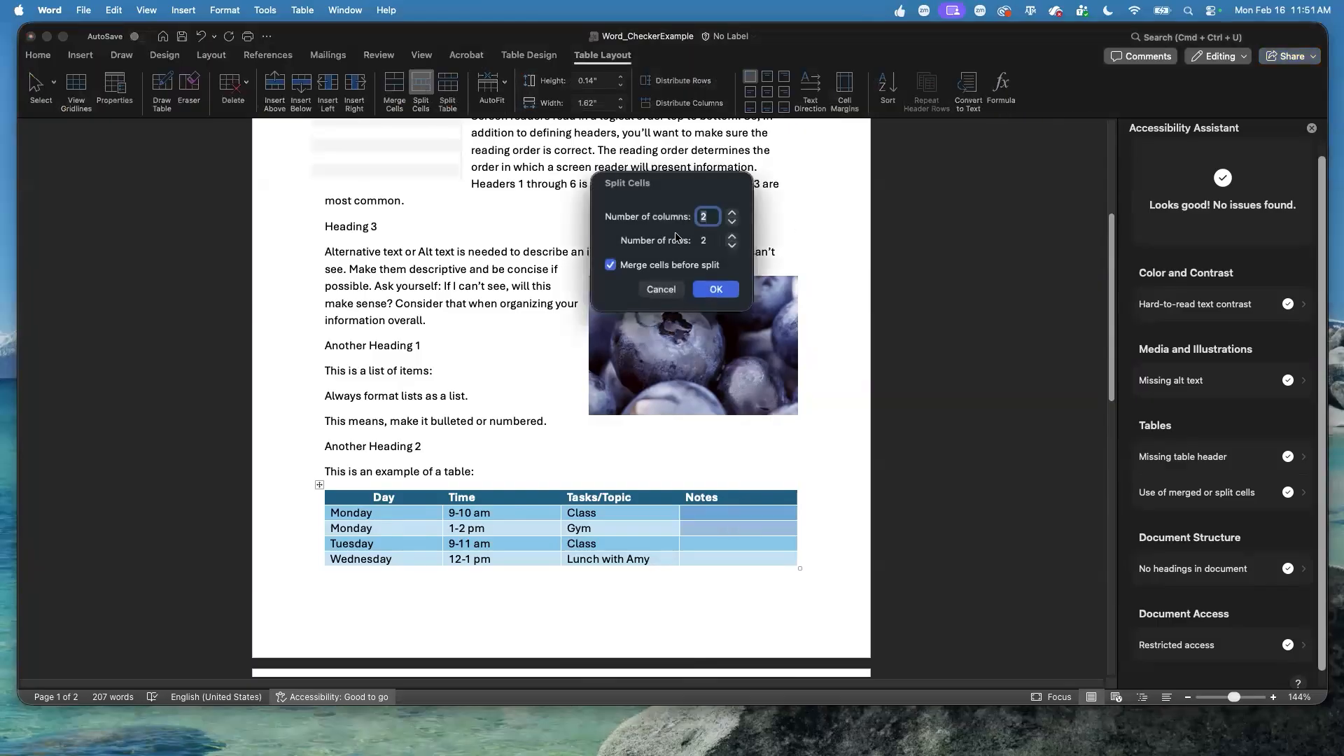
{"action": "left_click", "coordinate": [711, 292]}
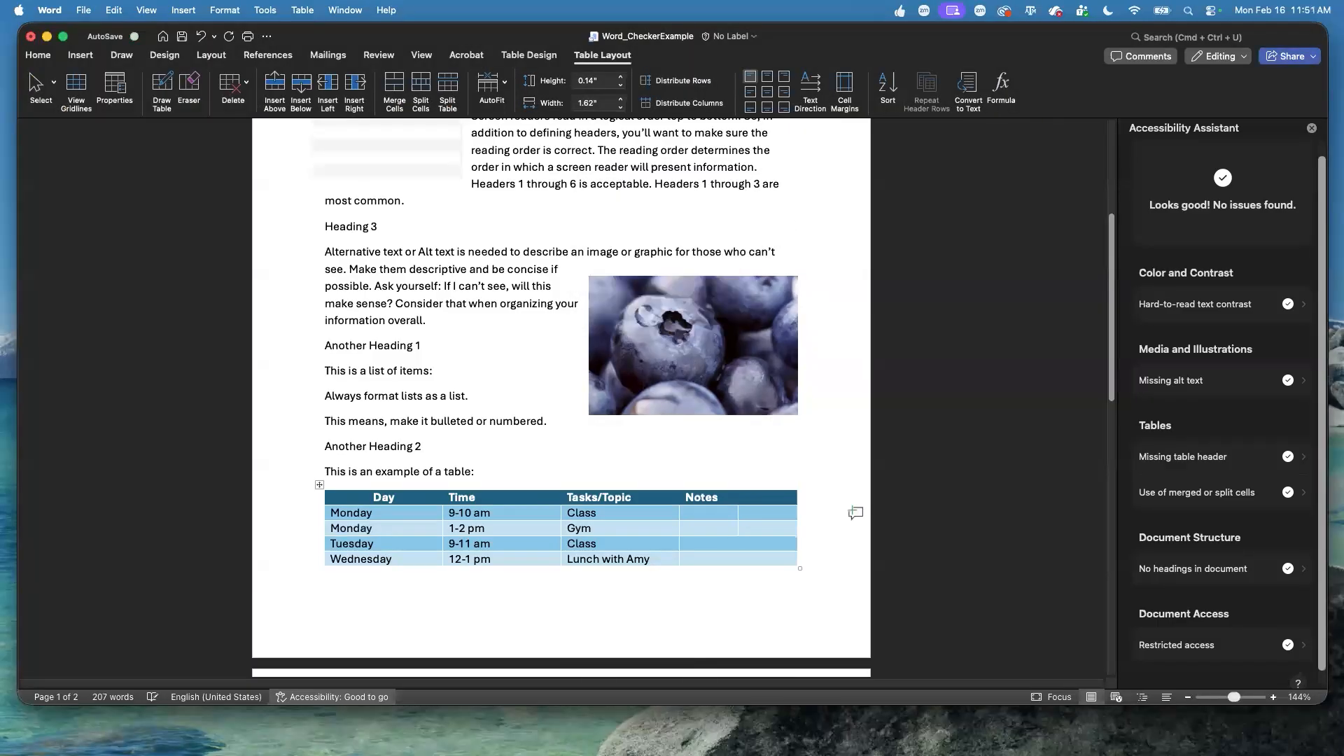
Review the merged or split cells issues in the Accessibility Assistant and apply the suggested Split cell fix to the second one.
{"action": "left_click", "coordinate": [1290, 492]}
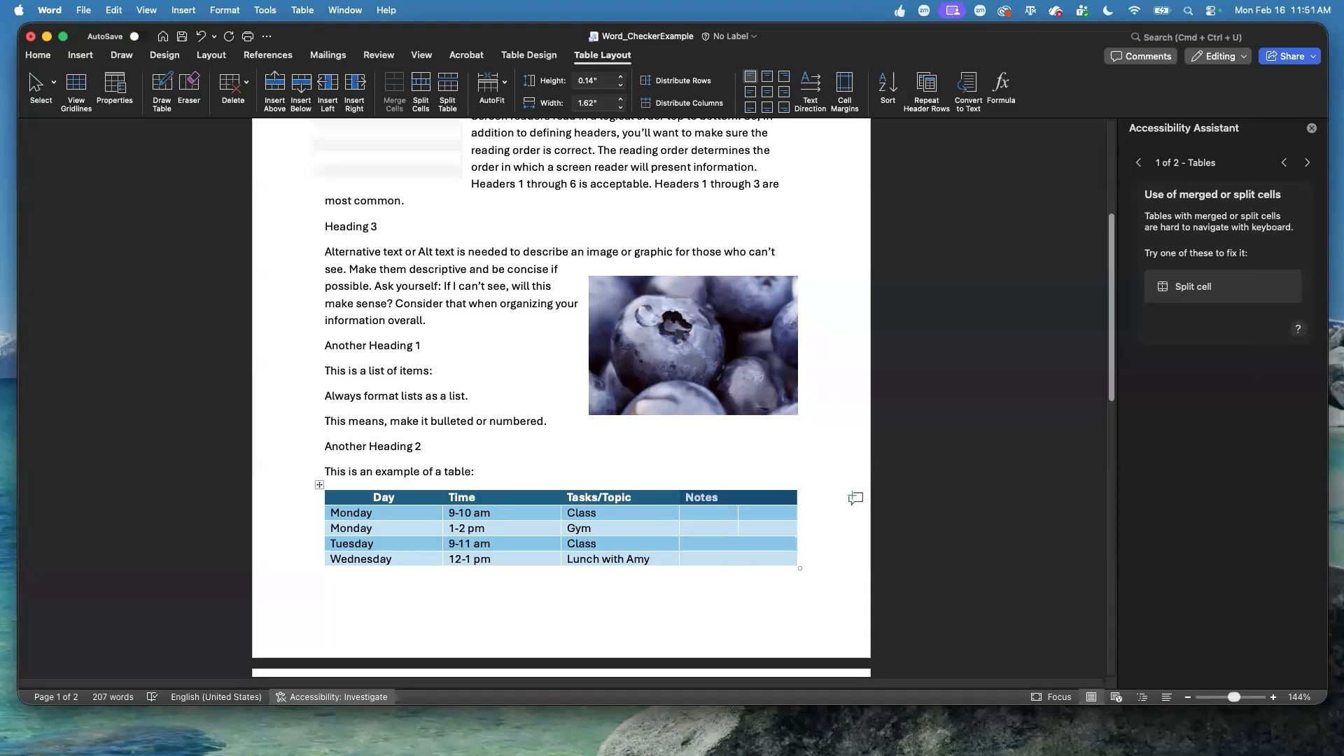
{"action": "left_click", "coordinate": [1138, 163]}
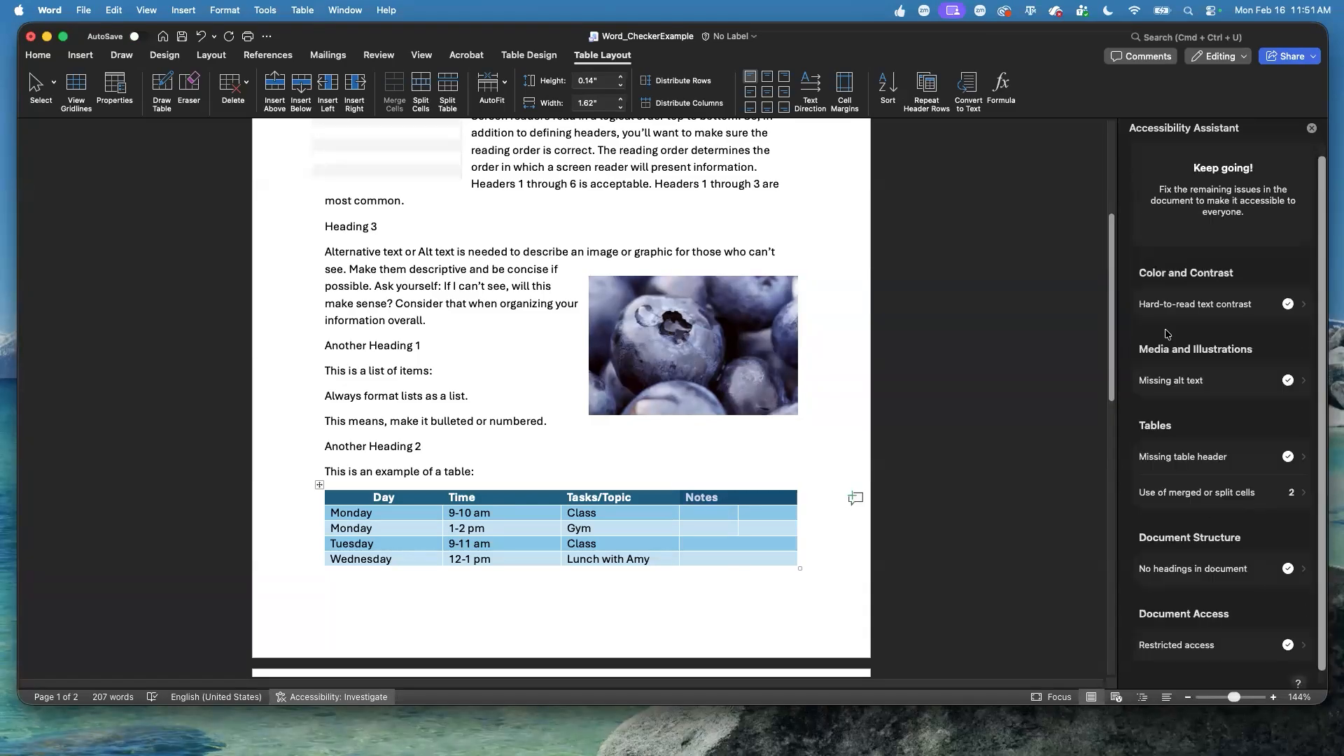
{"action": "left_click", "coordinate": [1226, 492]}
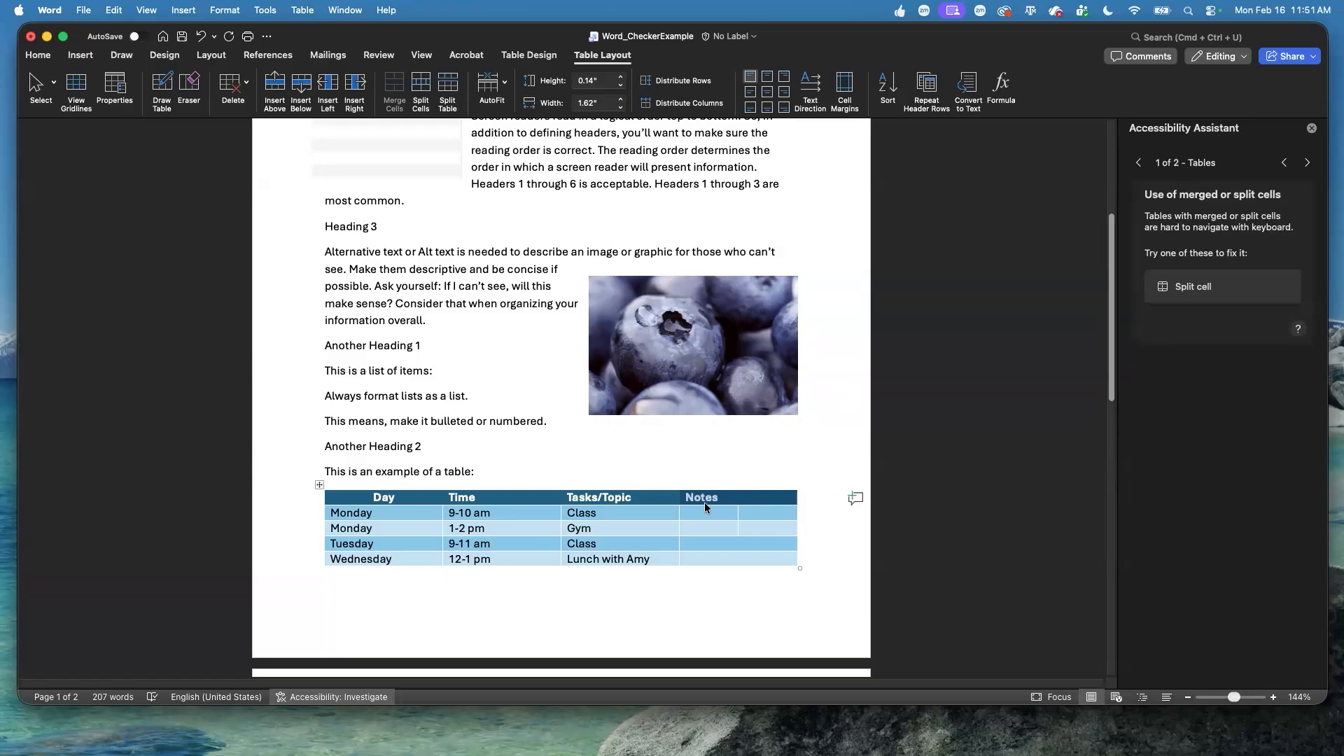
{"action": "left_click", "coordinate": [1307, 163]}
{"action": "left_click", "coordinate": [1204, 287]}
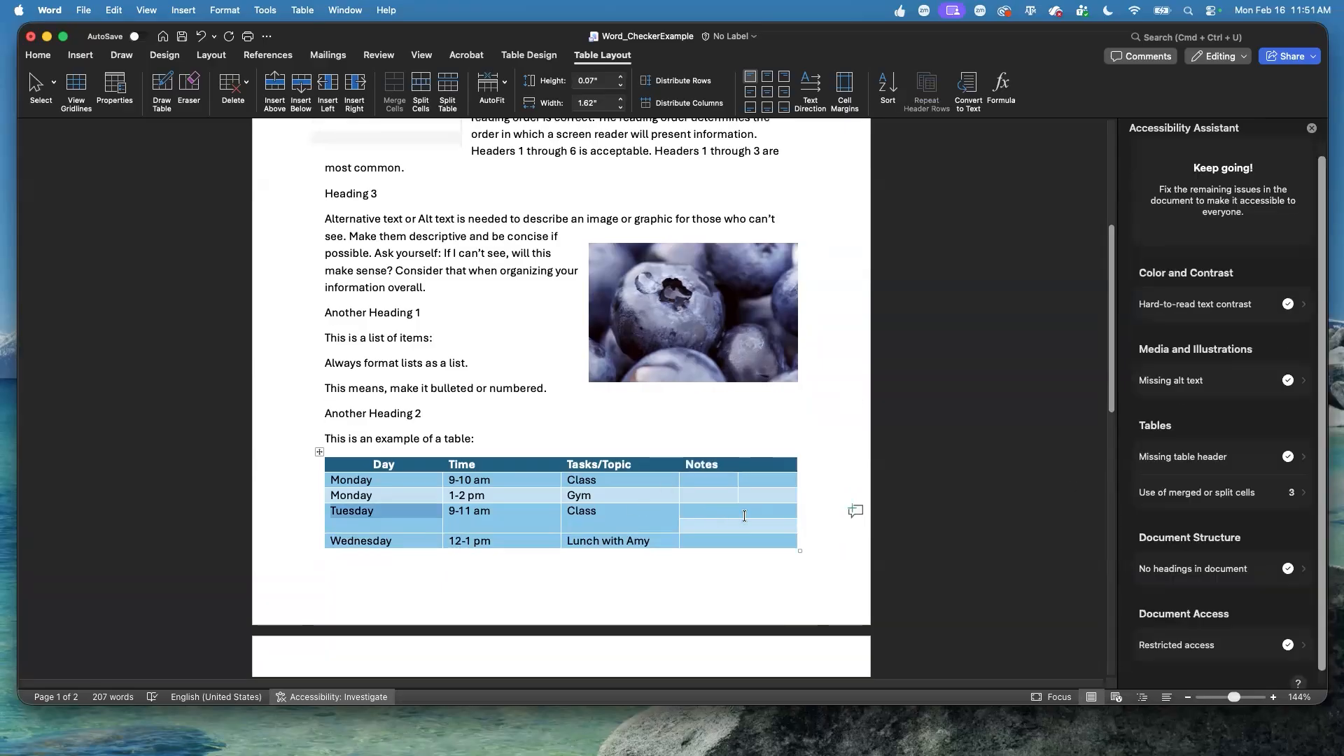